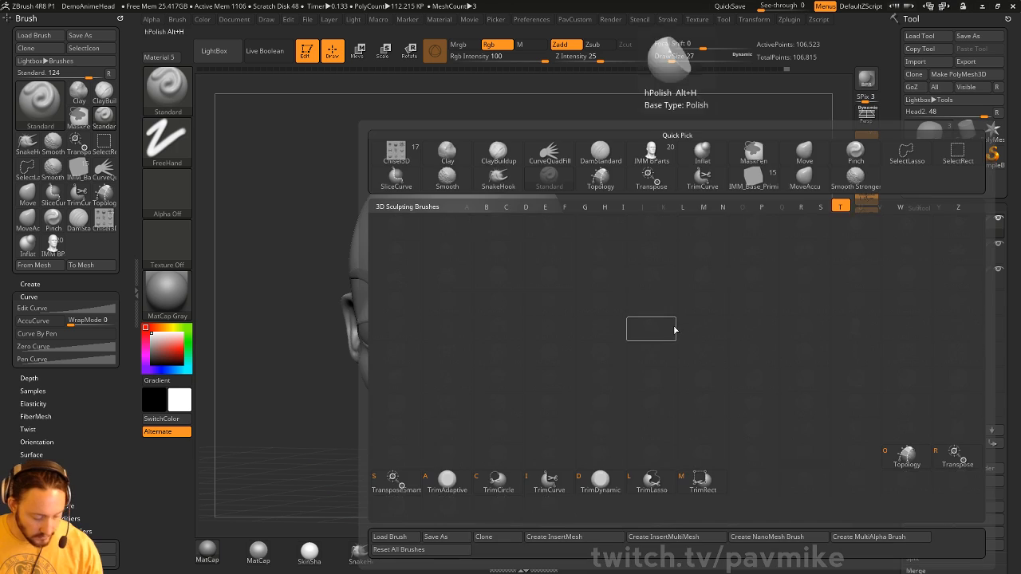
# Activate the Topology brush and show only the Head2 subtool.
pyautogui.press('t')
pyautogui.press('o')
pyautogui.moveTo(688, 288); pyautogui.dragTo(806, 264)
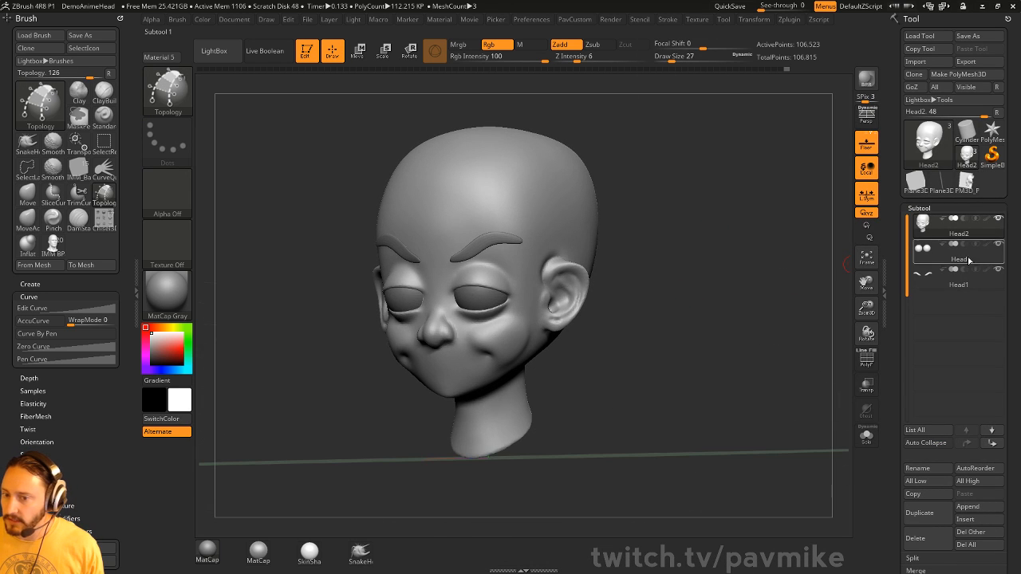
pyautogui.keyDown('shift'); pyautogui.click(999, 217); pyautogui.keyUp('shift')
pyautogui.moveTo(710, 319); pyautogui.dragTo(825, 298)
pyautogui.keyDown('shift'); pyautogui.moveTo(444, 293); pyautogui.dragTo(489, 302); pyautogui.keyUp('shift')
# Draw four topology curves from the nose across the cheek and six curves crossing them to form a grid.
pyautogui.moveTo(688, 364); pyautogui.dragTo(623, 352)
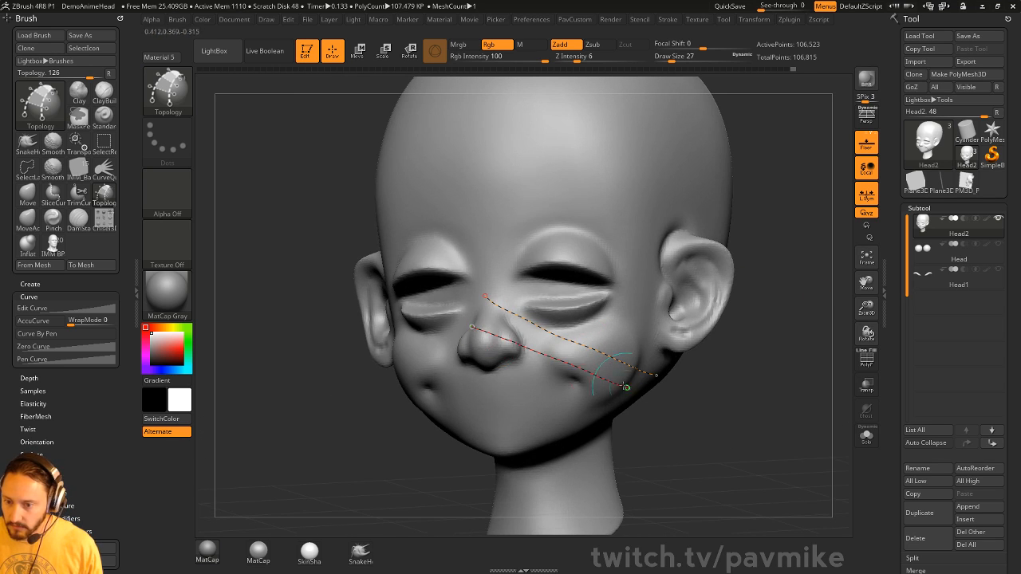
pyautogui.moveTo(725, 395); pyautogui.dragTo(696, 402)
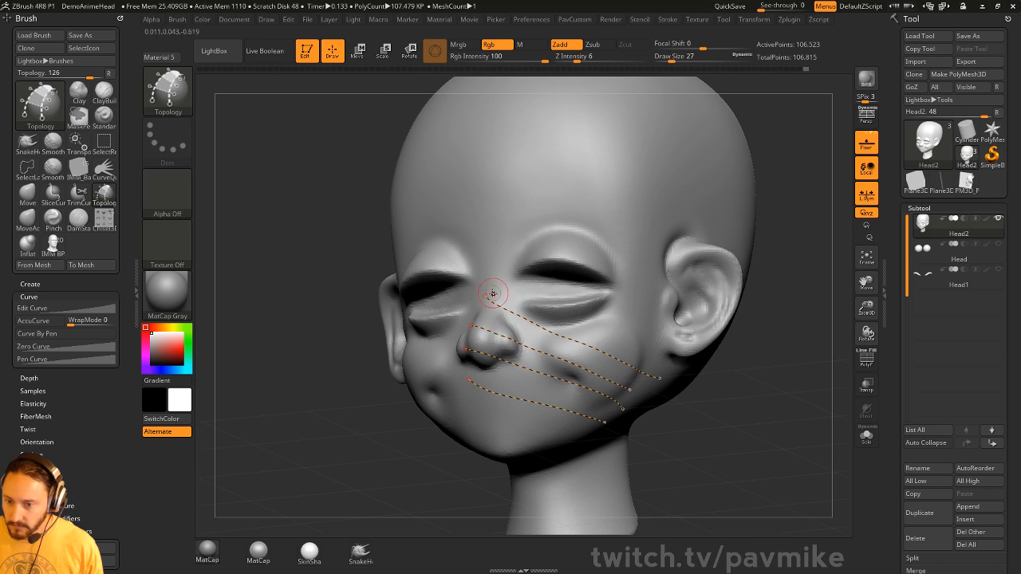
pyautogui.moveTo(493, 393); pyautogui.dragTo(488, 420)
pyautogui.moveTo(557, 303); pyautogui.dragTo(512, 435)
pyautogui.moveTo(580, 320); pyautogui.dragTo(538, 433)
pyautogui.moveTo(616, 332); pyautogui.dragTo(564, 435)
pyautogui.moveTo(639, 341); pyautogui.dragTo(576, 438)
# Generate the patch mesh from the topology grid at draw size 1 and split the unmasked points into a separate subtool.
pyautogui.press('a')
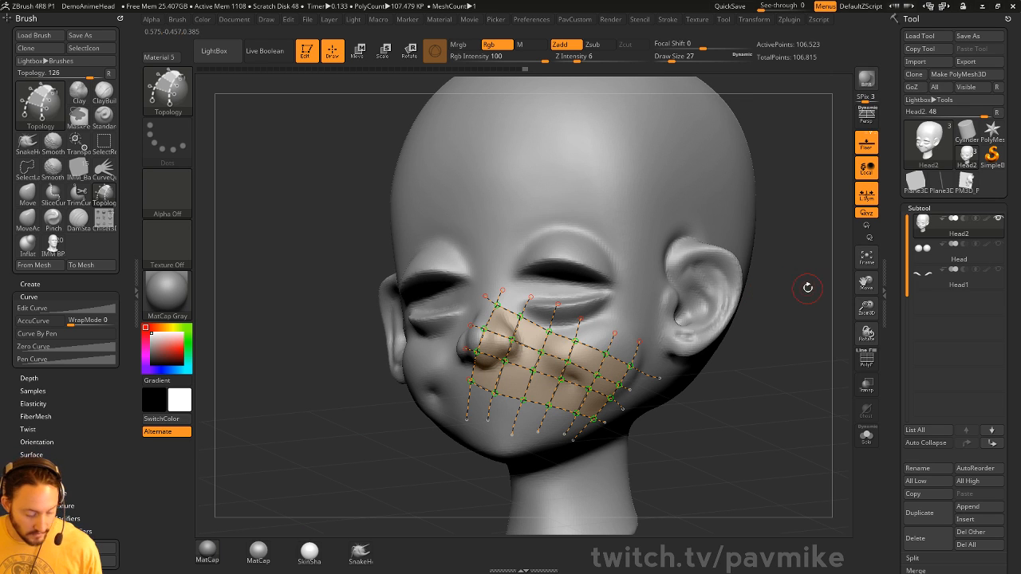
pyautogui.press('s')
pyautogui.moveTo(808, 287)
pyautogui.mouseDown()
pyautogui.moveTo(782, 281)
pyautogui.moveTo(806, 325)
pyautogui.mouseUp()
pyautogui.click(748, 246)
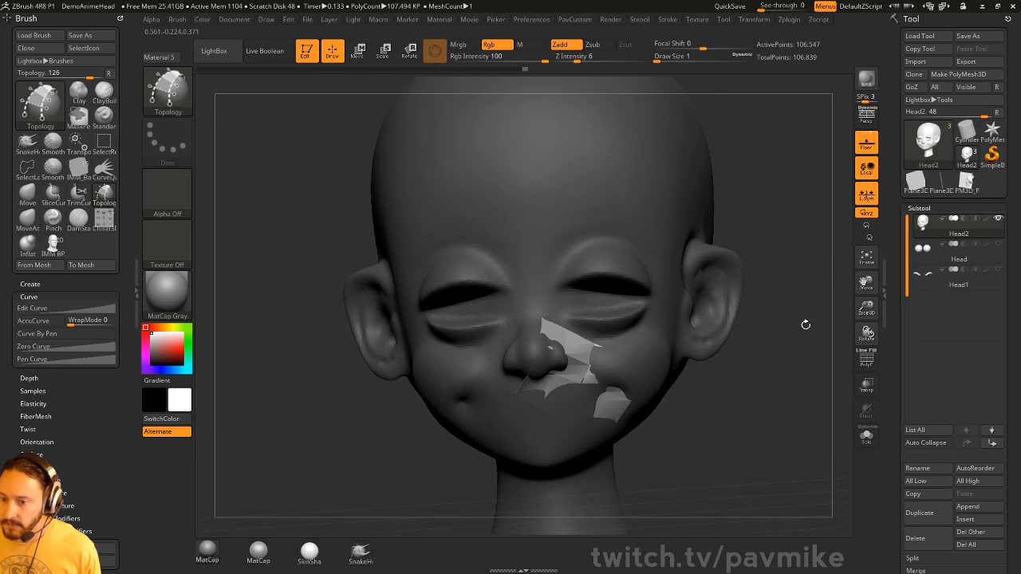
pyautogui.press('space')
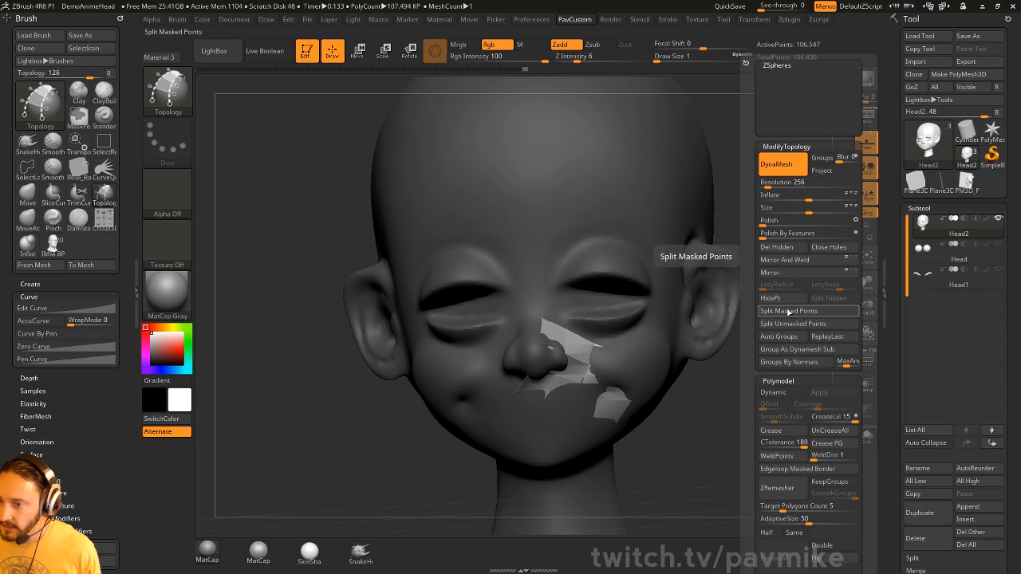
pyautogui.click(779, 324)
pyautogui.keyDown('alt'); pyautogui.moveTo(771, 375); pyautogui.dragTo(731, 350); pyautogui.keyUp('alt')
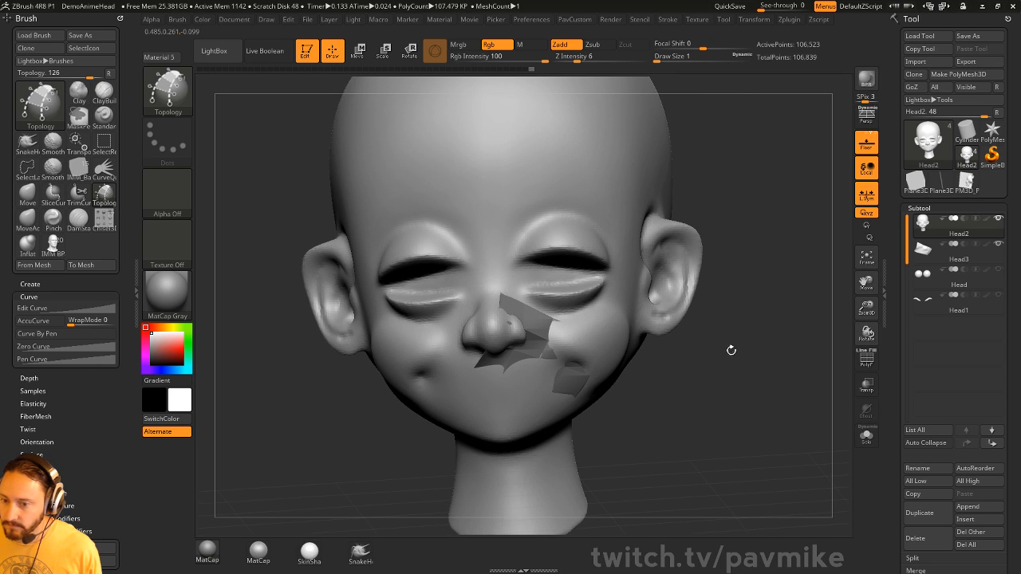
# Switch to the Standard brush at draw size 11 and make the new patch the active subtool.
pyautogui.press('b')
pyautogui.press('s')
pyautogui.press('t')
pyautogui.press('s')
pyautogui.moveTo(558, 341); pyautogui.dragTo(566, 341)
pyautogui.keyDown('alt'); pyautogui.click(531, 312); pyautogui.keyUp('alt')
pyautogui.moveTo(768, 392)
pyautogui.keyDown('alt'); pyautogui.mouseDown()
pyautogui.moveTo(724, 373)
pyautogui.moveTo(758, 356)
pyautogui.mouseUp(); pyautogui.keyUp('alt')
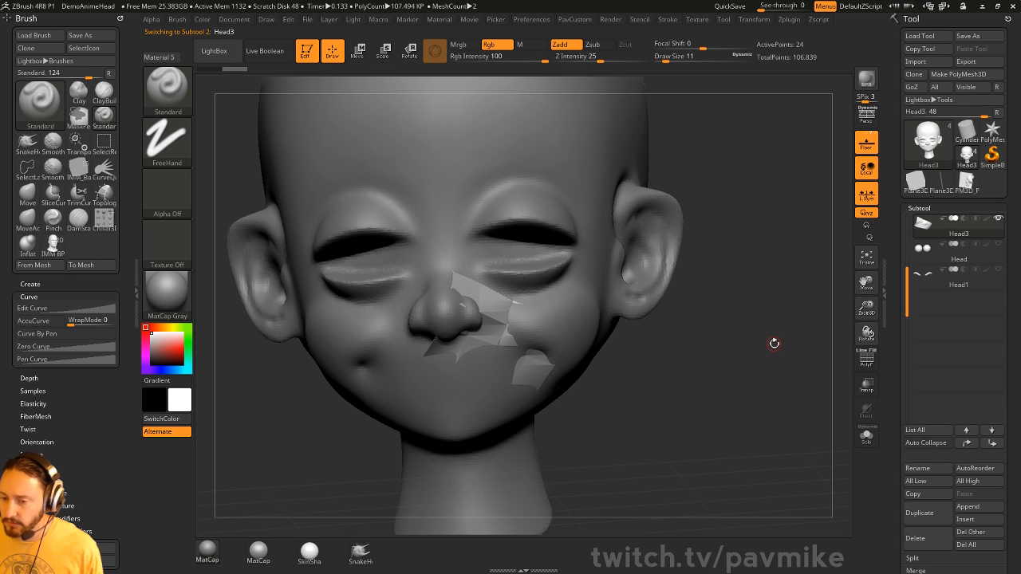
# Subdivide the patch up to level 5, applying ProjectAll between subdivisions to fit it to the head.
pyautogui.hotkey('ctrl', 'd')
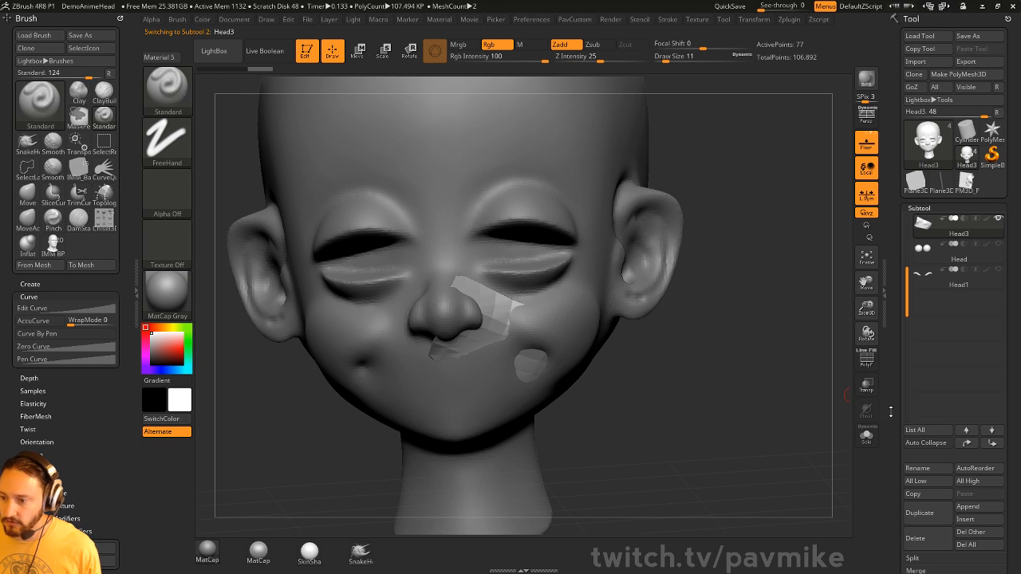
pyautogui.scroll(-5, 903, 309)
pyautogui.click(917, 307)
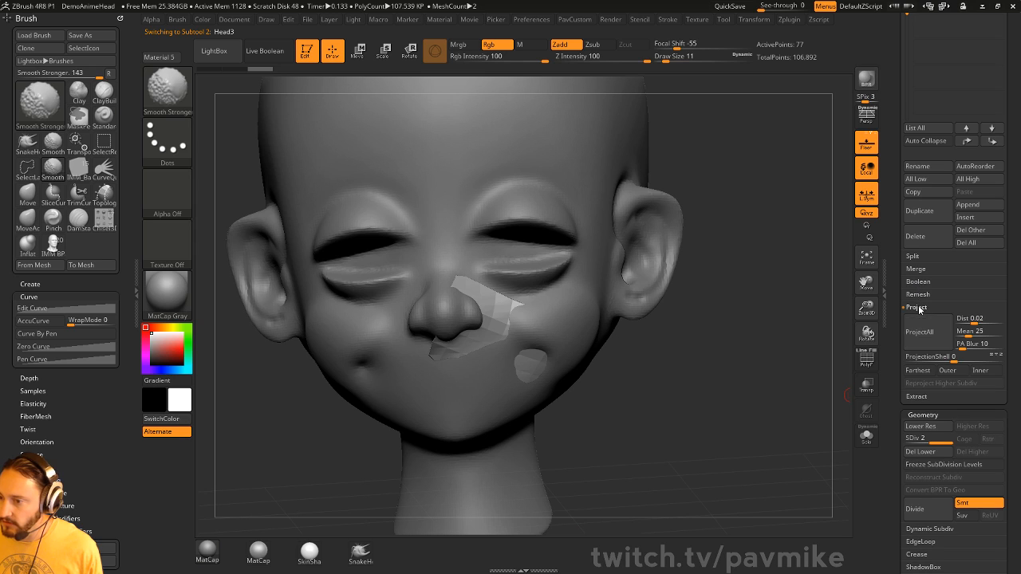
pyautogui.click(926, 333)
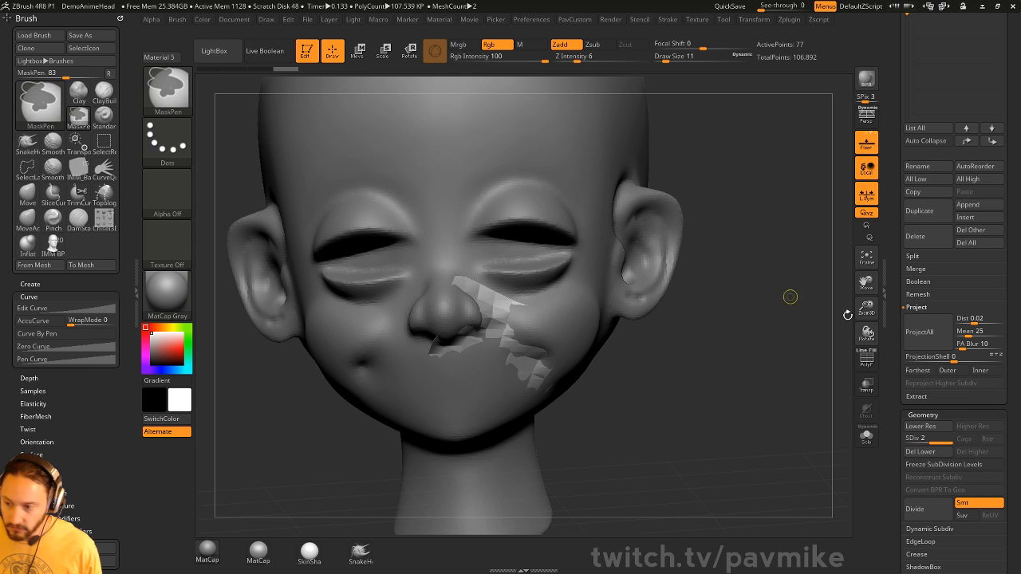
pyautogui.hotkey('ctrl', 'd')
pyautogui.hotkey('ctrl', 'd')
pyautogui.hotkey('ctrl', 'd')
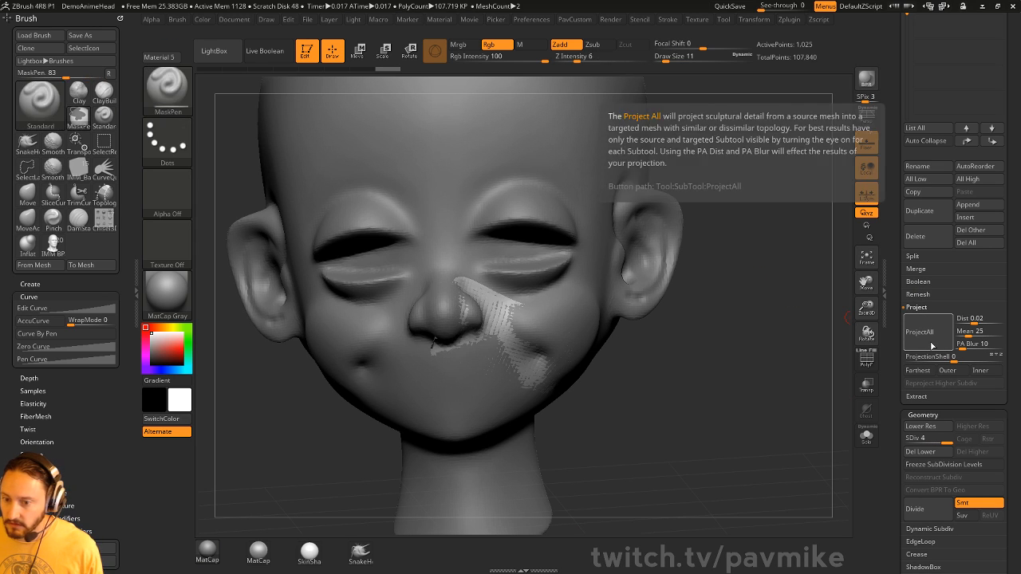
# Examine the projected patch on its own and against the head.
pyautogui.moveTo(806, 324); pyautogui.dragTo(742, 327)
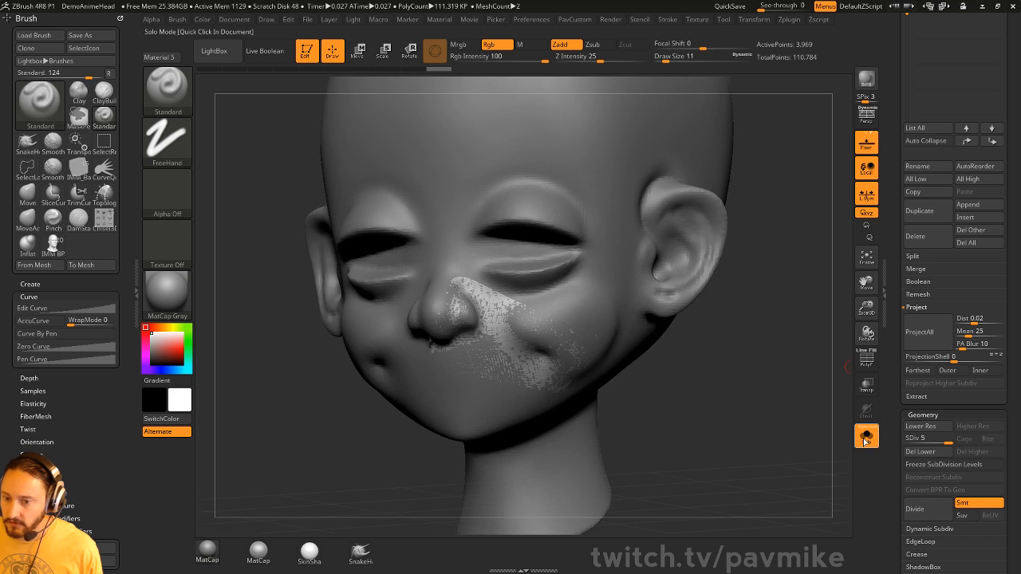
pyautogui.click(867, 439)
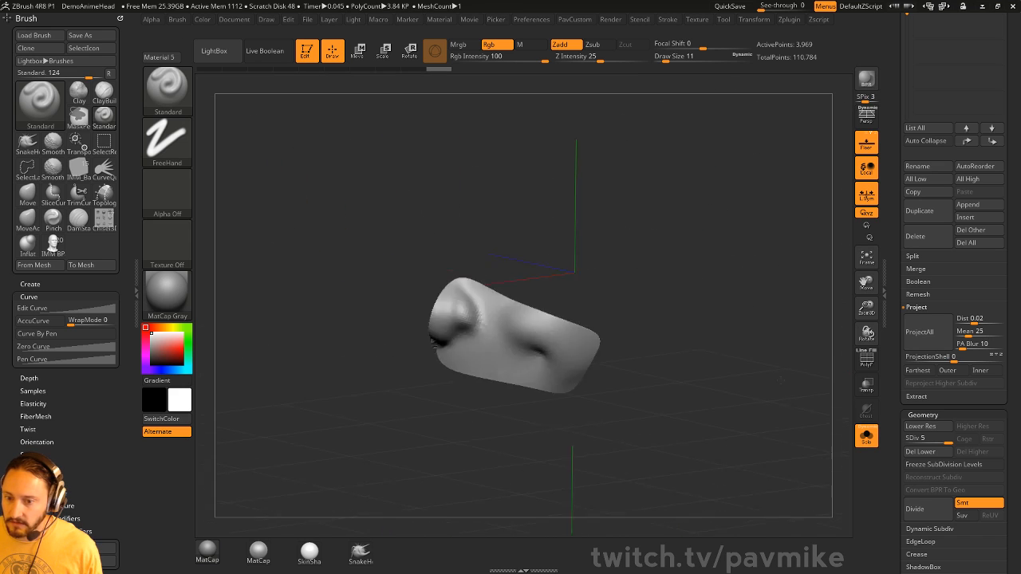
pyautogui.moveTo(782, 380); pyautogui.dragTo(821, 385)
pyautogui.click(866, 436)
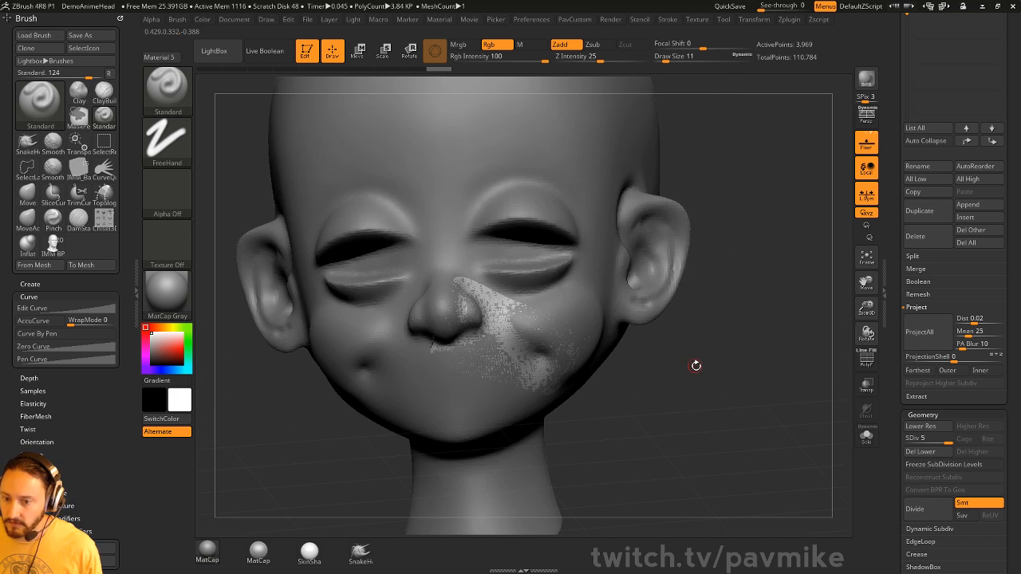
pyautogui.moveTo(730, 303); pyautogui.dragTo(771, 341)
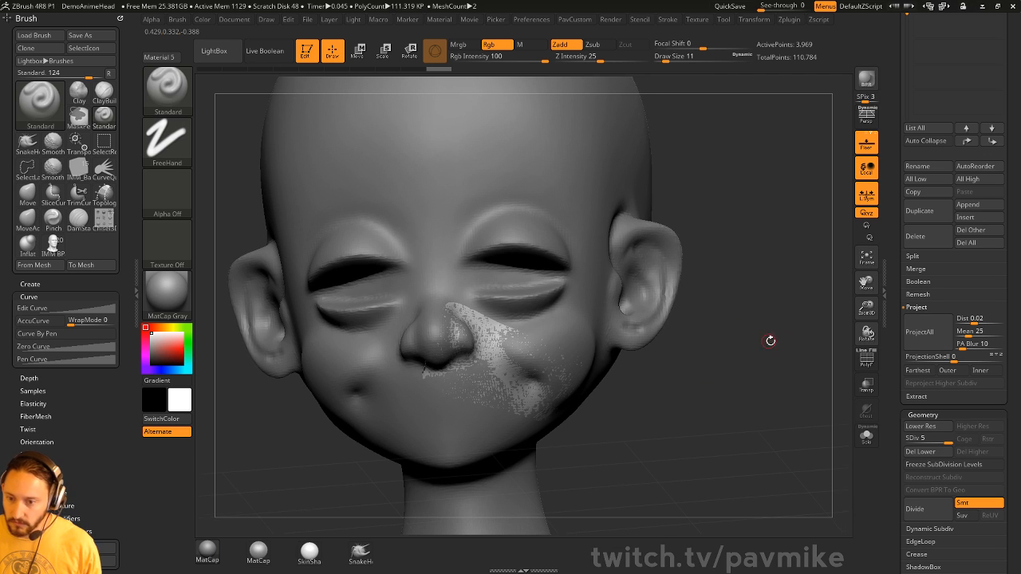
# Try to conform the patch to the nose and cheek using the ZProject brush at draw sizes from 54 to 65.
pyautogui.press('b')
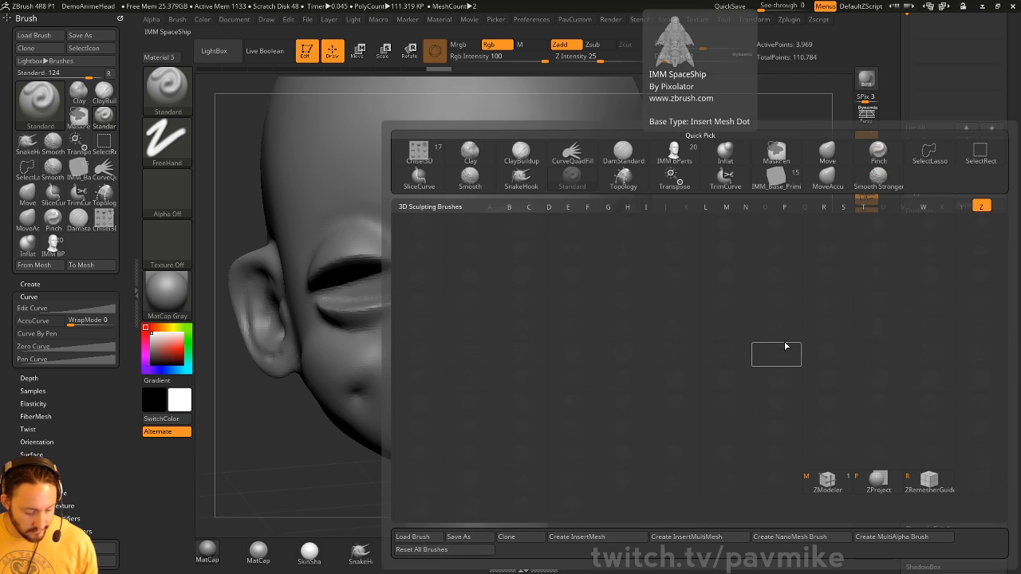
pyautogui.click(873, 483)
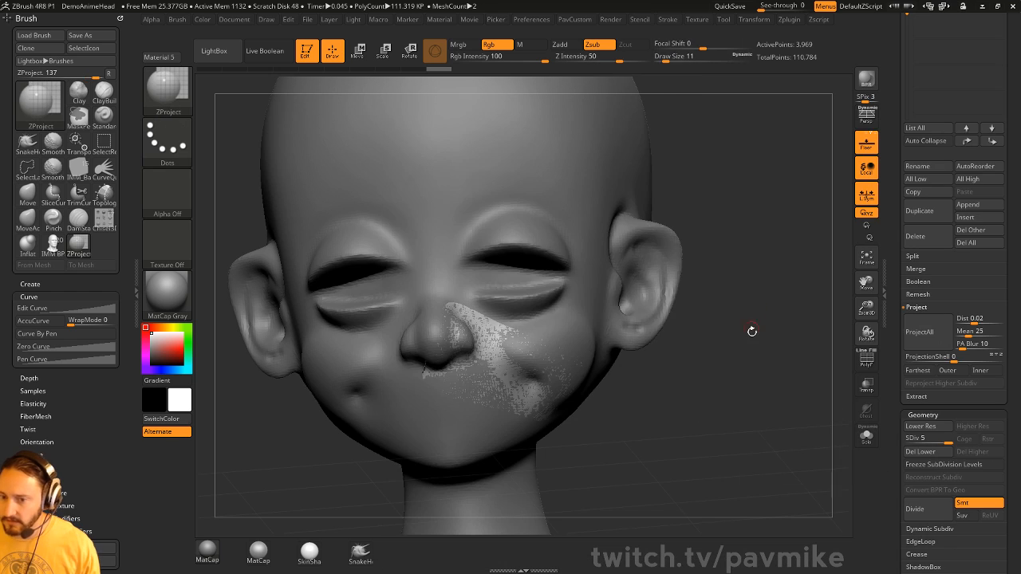
pyautogui.moveTo(752, 331); pyautogui.dragTo(736, 343)
pyautogui.press('s')
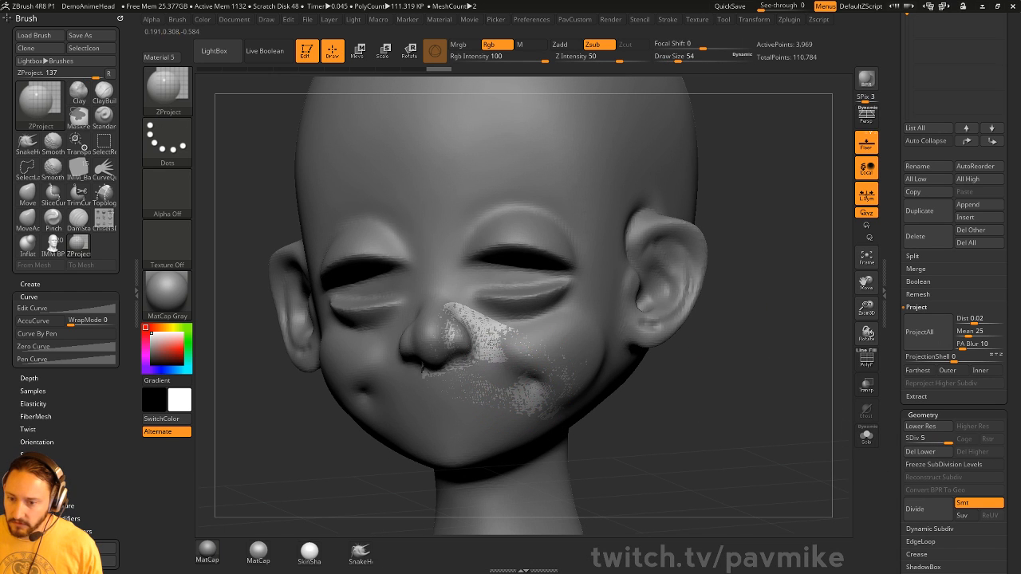
pyautogui.moveTo(677, 381); pyautogui.dragTo(657, 416)
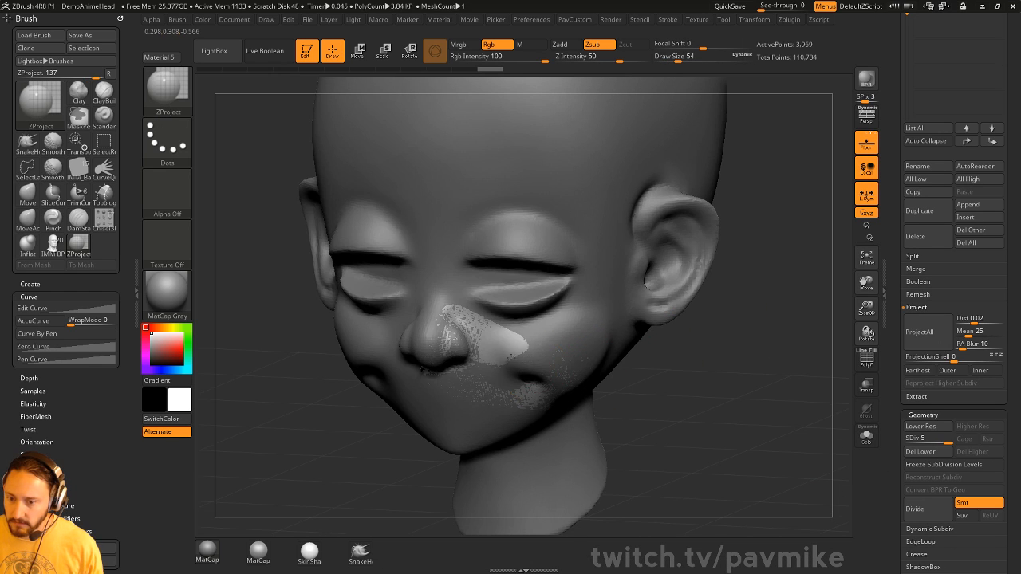
pyautogui.moveTo(624, 367); pyautogui.dragTo(468, 360)
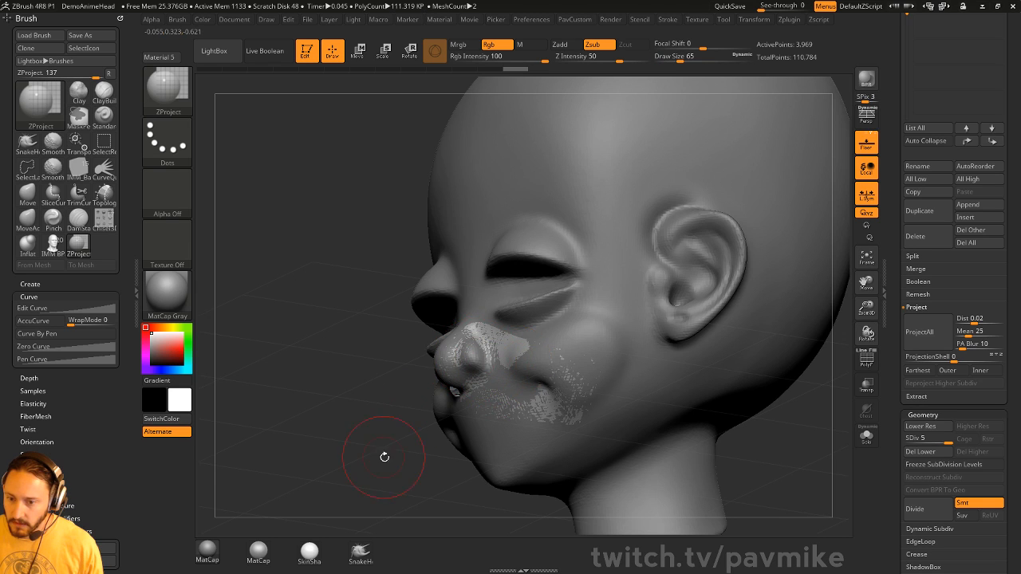
pyautogui.moveTo(385, 457); pyautogui.dragTo(453, 437)
pyautogui.press('s')
pyautogui.click(493, 401)
pyautogui.moveTo(757, 389); pyautogui.dragTo(534, 381)
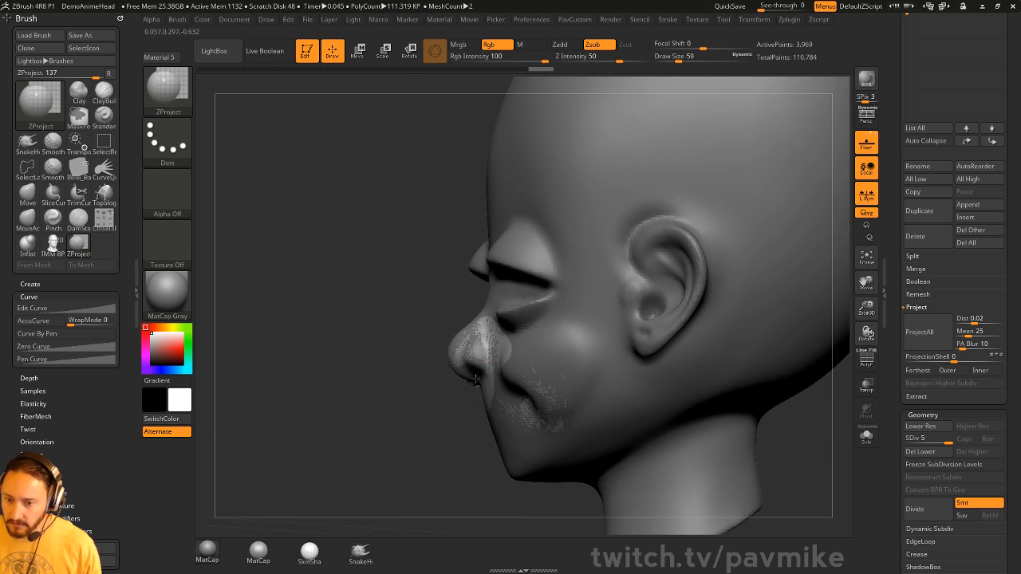
# Isolate the patch to examine its shape from several angles, and show the head again.
pyautogui.moveTo(415, 422); pyautogui.dragTo(718, 387)
pyautogui.click(866, 436)
pyautogui.moveTo(788, 421); pyautogui.dragTo(781, 381)
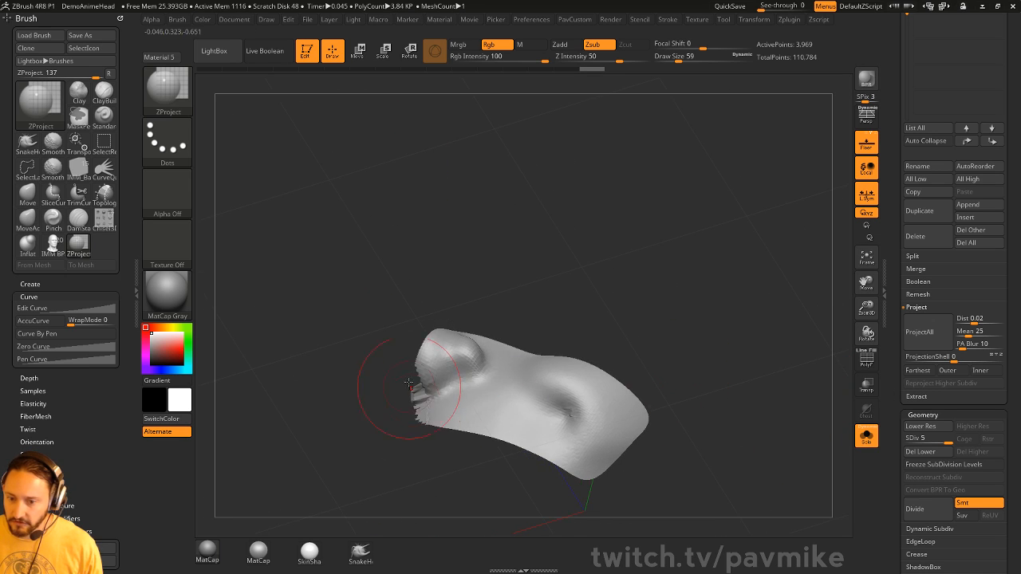
pyautogui.moveTo(678, 375)
pyautogui.keyDown('alt'); pyautogui.mouseDown()
pyautogui.moveTo(685, 278)
pyautogui.moveTo(706, 348)
pyautogui.mouseUp(); pyautogui.keyUp('alt')
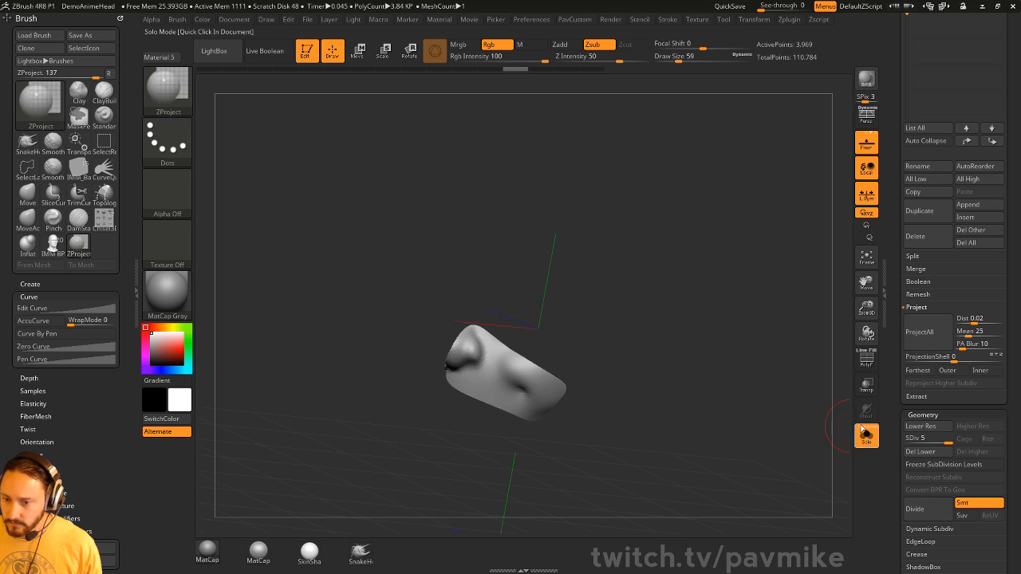
pyautogui.click(866, 437)
# Undo the ZProject strokes and the last projection on the patch.
pyautogui.hotkey('ctrl', 'z')
pyautogui.hotkey('ctrl', 'z')
pyautogui.hotkey('ctrl', 'z')
pyautogui.hotkey('ctrl', 'z')
pyautogui.hotkey('ctrl', 'z')
pyautogui.hotkey('ctrl', 'z')
# Conform the patch to the cheek and the area around the mouth corner with ZProject brush strokes from different view angles.
pyautogui.moveTo(775, 367); pyautogui.dragTo(609, 382)
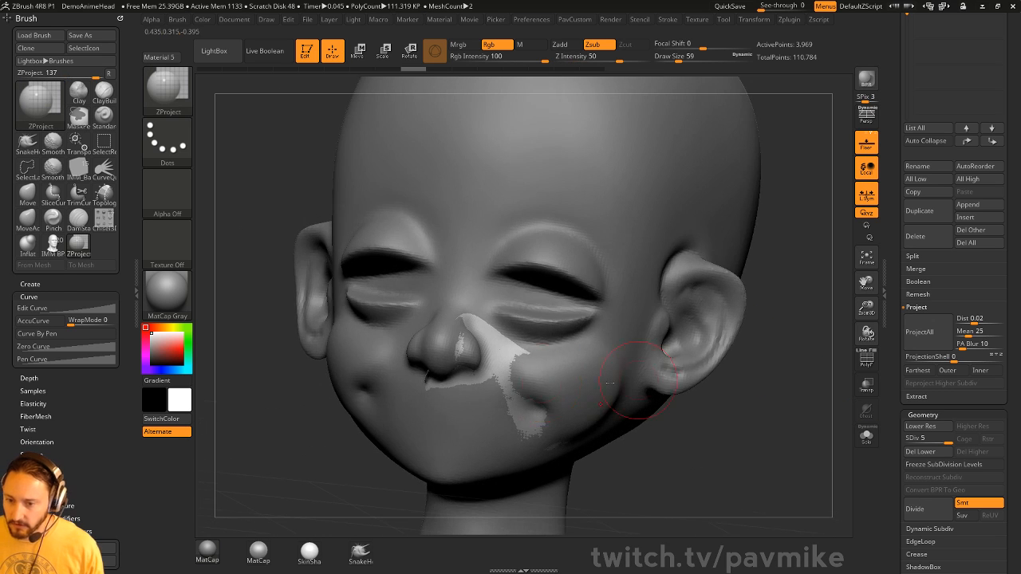
pyautogui.moveTo(724, 449)
pyautogui.mouseDown()
pyautogui.moveTo(686, 431)
pyautogui.moveTo(558, 415)
pyautogui.mouseUp()
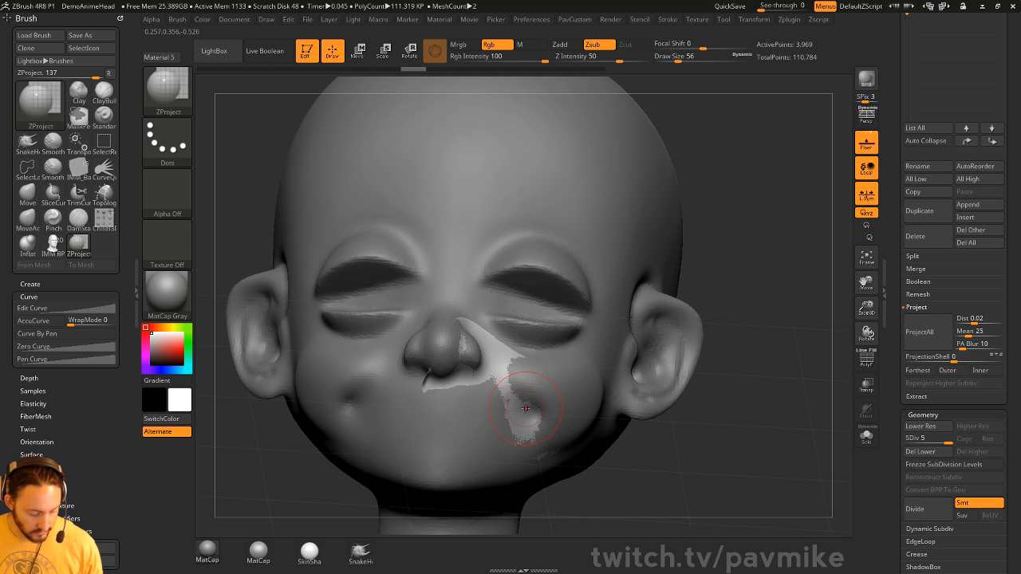
pyautogui.press('b')
pyautogui.press('z')
pyautogui.press('p')
pyautogui.moveTo(529, 410); pyautogui.dragTo(532, 418)
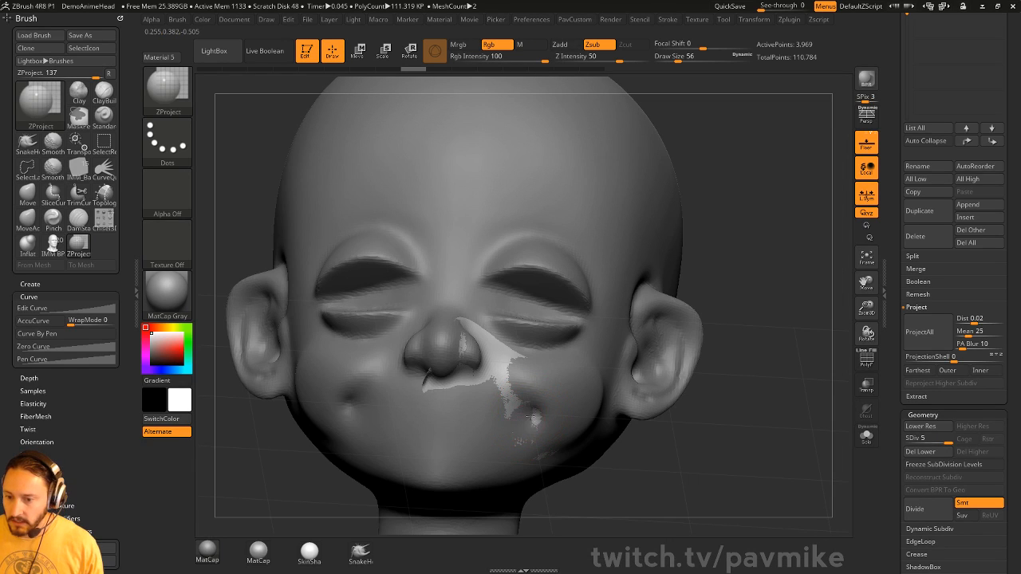
pyautogui.moveTo(757, 353); pyautogui.dragTo(740, 395)
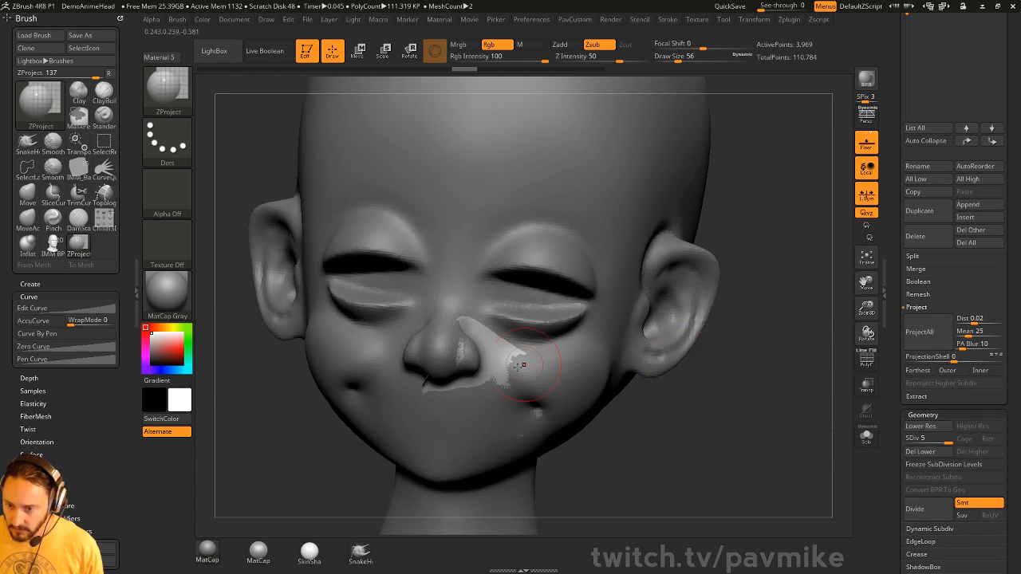
pyautogui.moveTo(513, 376); pyautogui.dragTo(515, 383)
pyautogui.moveTo(746, 434); pyautogui.dragTo(712, 375)
pyautogui.moveTo(536, 413); pyautogui.dragTo(474, 418)
pyautogui.moveTo(793, 200); pyautogui.dragTo(815, 254)
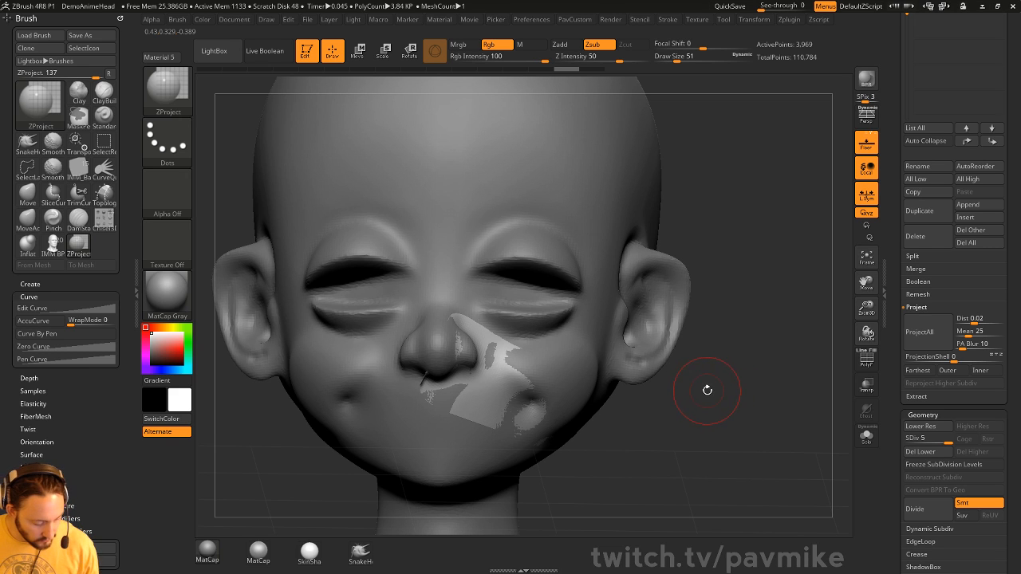
# Try a MatchMaker brush stroke on the patch beside the nose, check the patch alone, and undo the stroke.
pyautogui.press('b')
pyautogui.press('m')
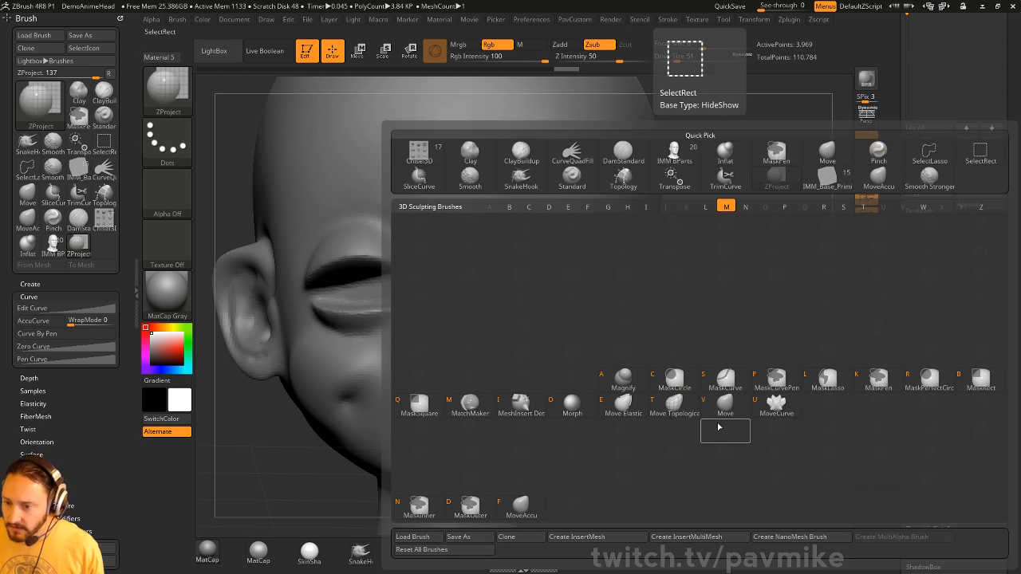
pyautogui.click(470, 404)
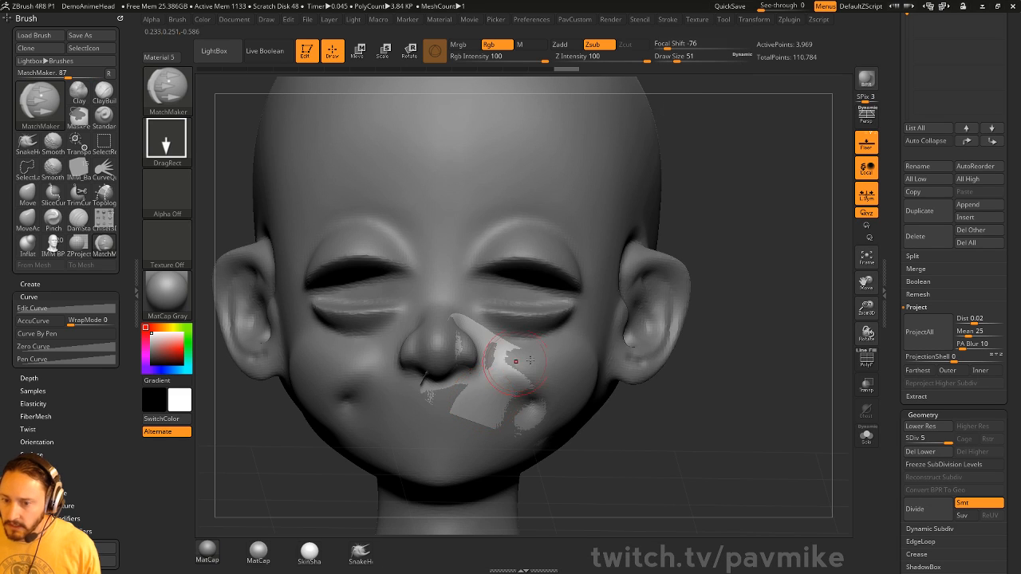
pyautogui.moveTo(487, 386); pyautogui.dragTo(658, 445)
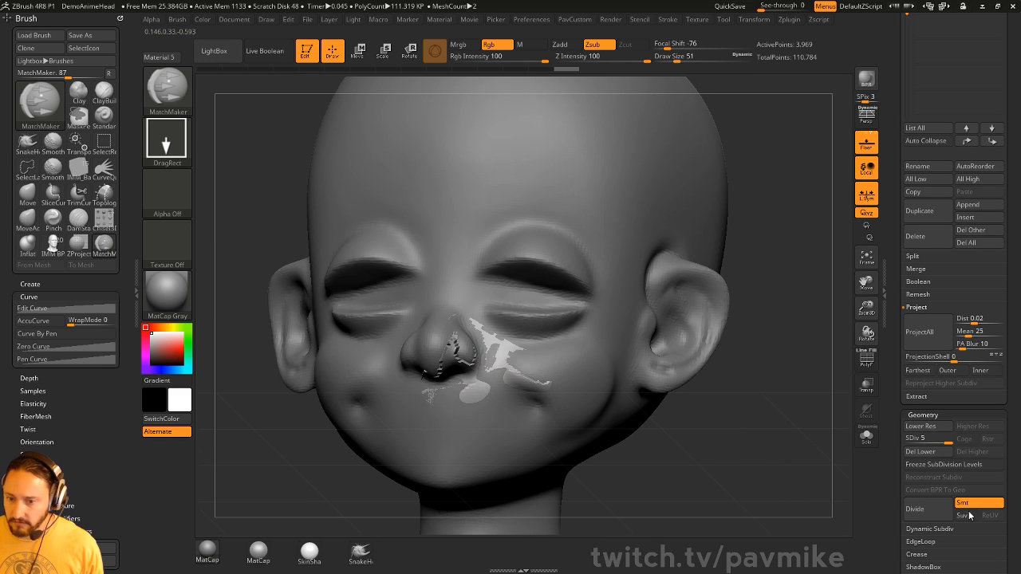
pyautogui.click(867, 436)
pyautogui.moveTo(806, 454)
pyautogui.mouseDown()
pyautogui.moveTo(771, 403)
pyautogui.moveTo(804, 444)
pyautogui.mouseUp()
pyautogui.hotkey('ctrl', 'z')
pyautogui.click(867, 437)
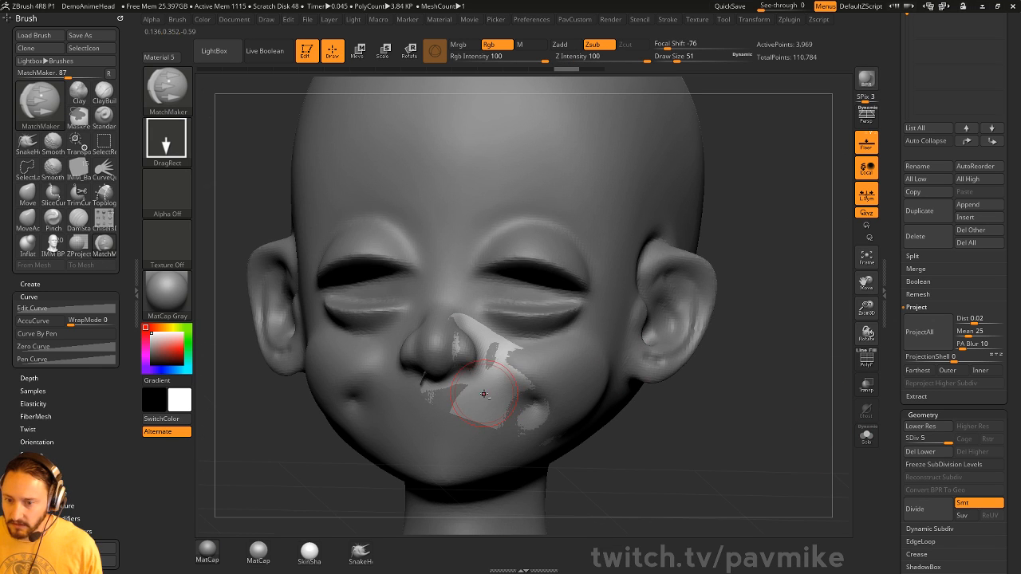
# Try another MatchMaker stroke on the patch from below the nose toward the cheek.
pyautogui.moveTo(483, 394); pyautogui.dragTo(604, 412)
pyautogui.moveTo(800, 430)
pyautogui.mouseDown()
pyautogui.moveTo(1011, 417)
pyautogui.moveTo(1014, 430)
pyautogui.moveTo(798, 433)
pyautogui.moveTo(799, 481)
pyautogui.moveTo(839, 472)
pyautogui.moveTo(799, 452)
pyautogui.mouseUp()
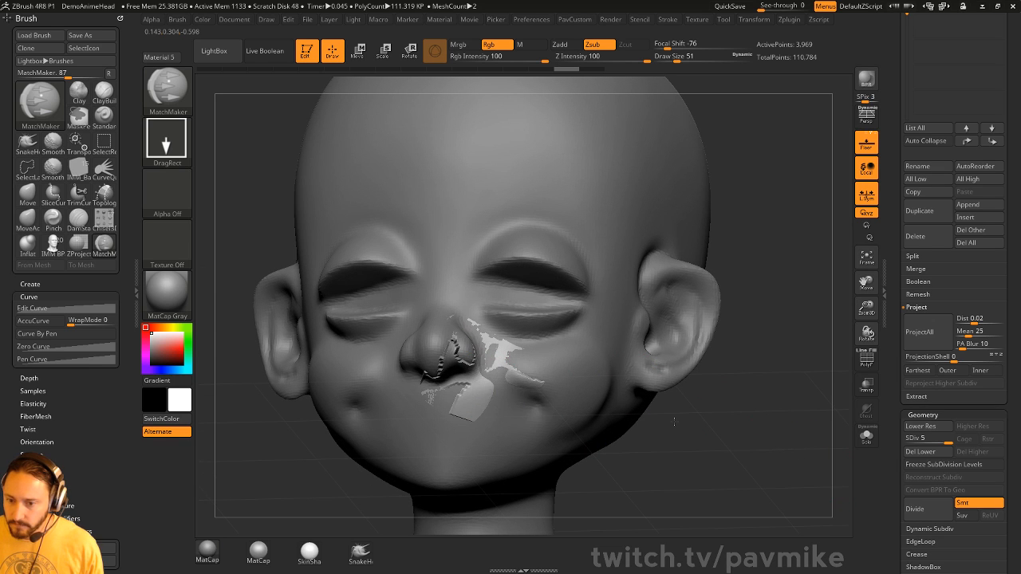
pyautogui.moveTo(793, 417)
pyautogui.mouseDown()
pyautogui.moveTo(770, 379)
pyautogui.moveTo(755, 394)
pyautogui.moveTo(653, 399)
pyautogui.mouseUp()
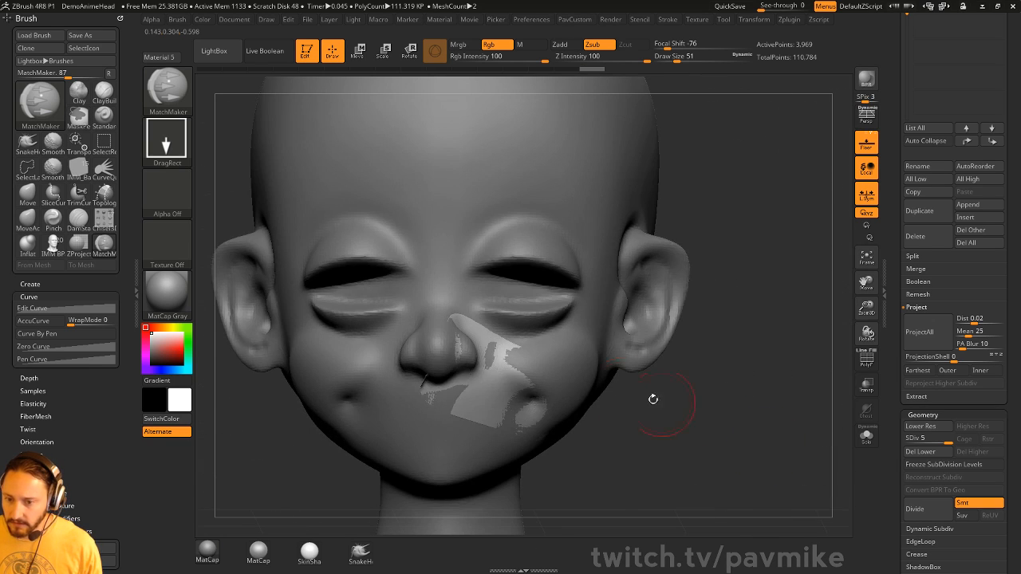
# Try a full-strength MatchMaker stroke on the patch from beside the nose toward the cheek, and undo it.
pyautogui.moveTo(478, 380); pyautogui.dragTo(549, 393)
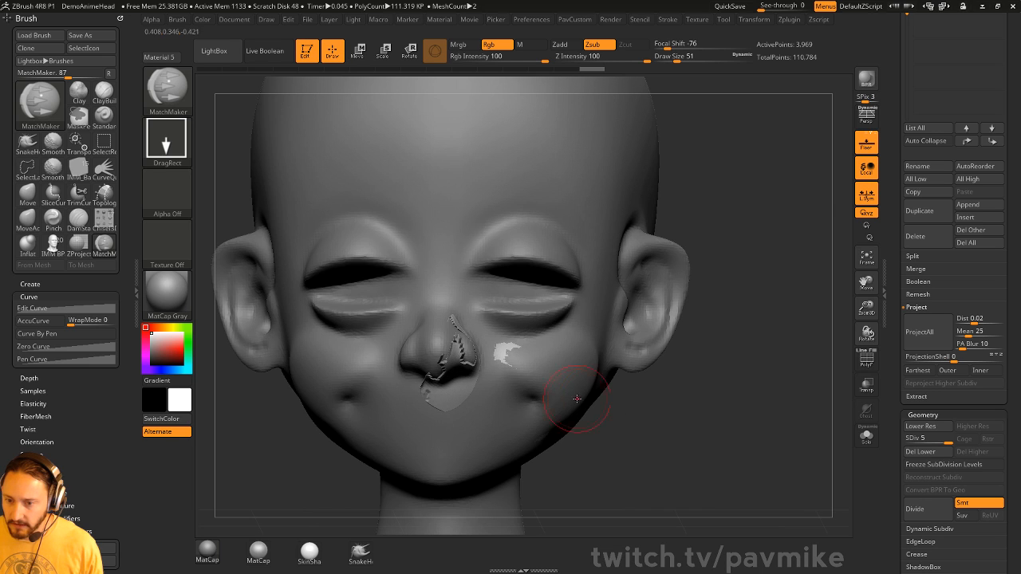
pyautogui.moveTo(697, 416); pyautogui.dragTo(617, 426)
pyautogui.hotkey('ctrl', 'z')
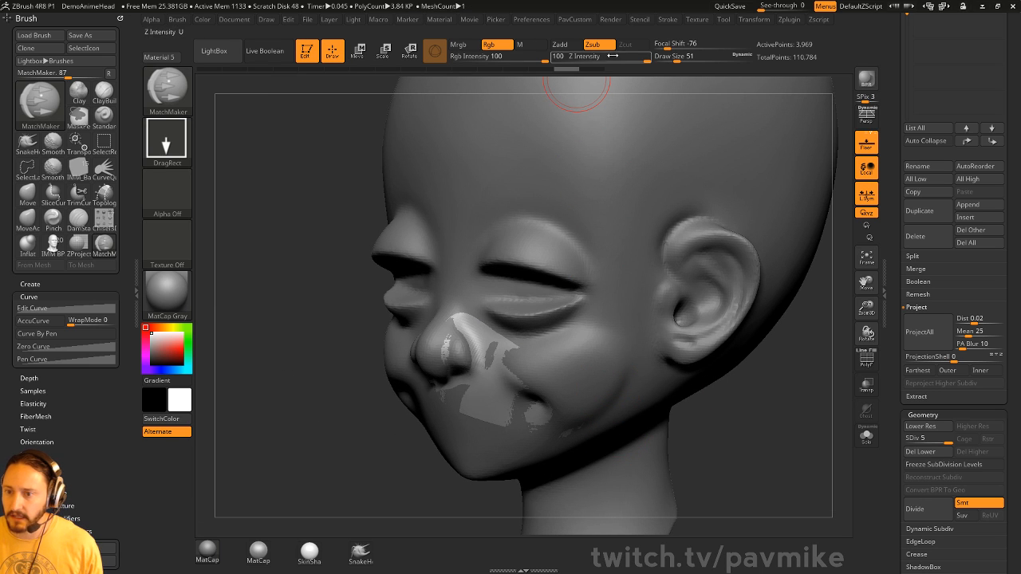
# Stroke MatchMaker across the patch toward the cheek at Z Intensity 16, and check the patch in isolation.
pyautogui.write('16')
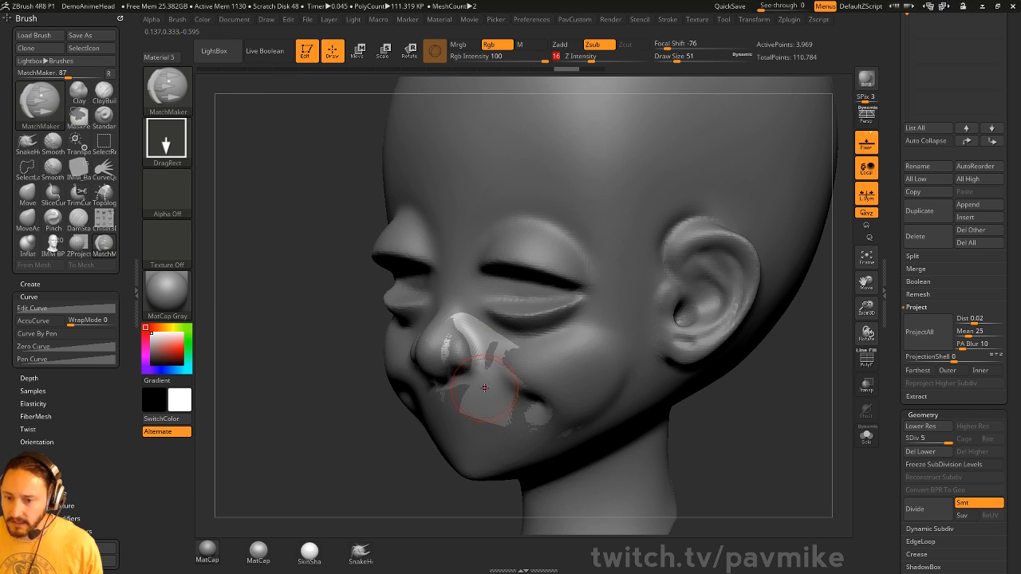
pyautogui.moveTo(485, 388); pyautogui.dragTo(595, 398)
pyautogui.moveTo(759, 426); pyautogui.dragTo(812, 429)
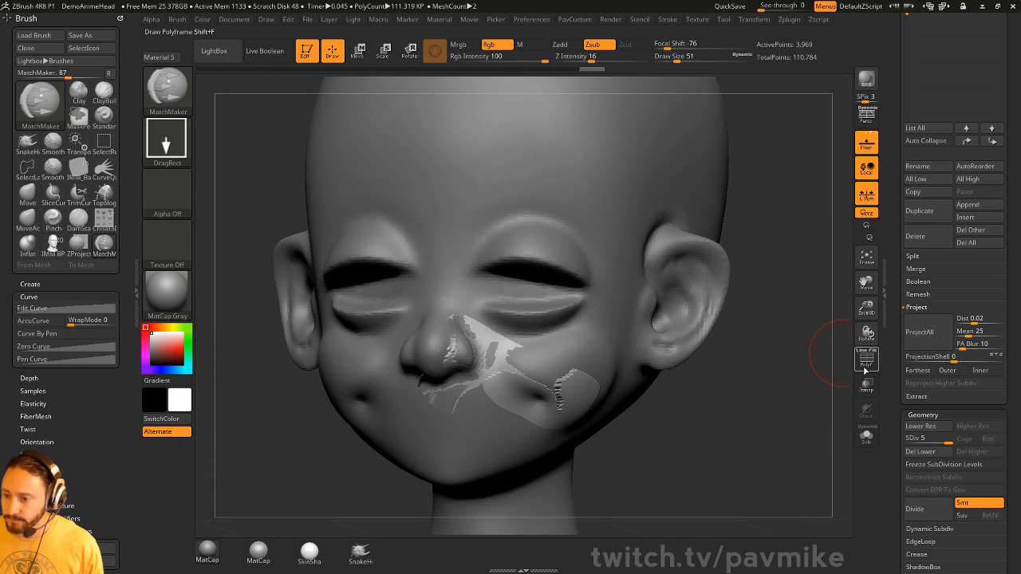
pyautogui.click(869, 443)
pyautogui.moveTo(804, 432)
pyautogui.mouseDown()
pyautogui.moveTo(734, 428)
pyautogui.moveTo(822, 433)
pyautogui.mouseUp()
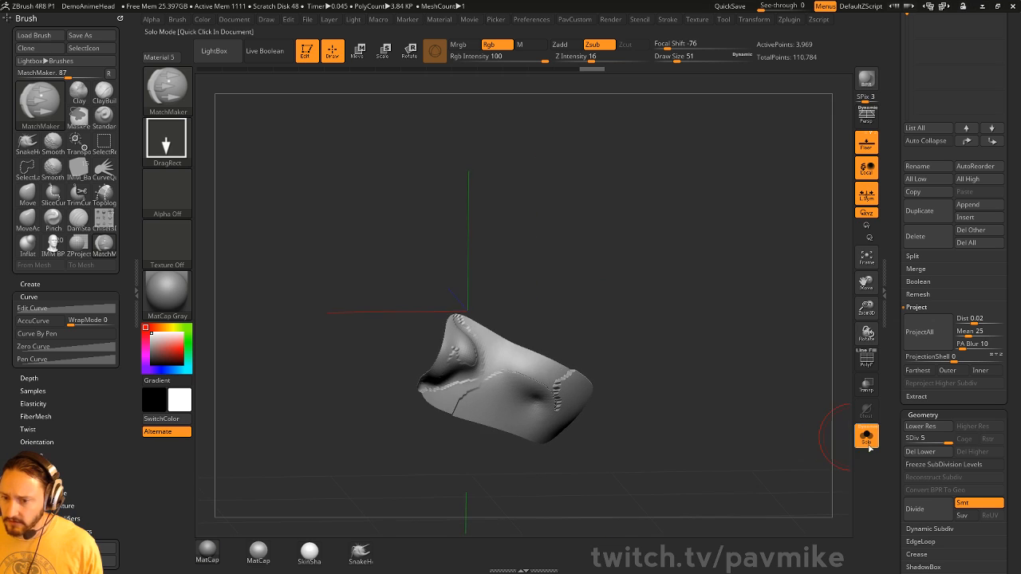
pyautogui.click(867, 440)
# Project the patch onto the cheek and the mouth corner with ZProject brush strokes at draw size 44.
pyautogui.press('b')
pyautogui.press('s')
pyautogui.press('t')
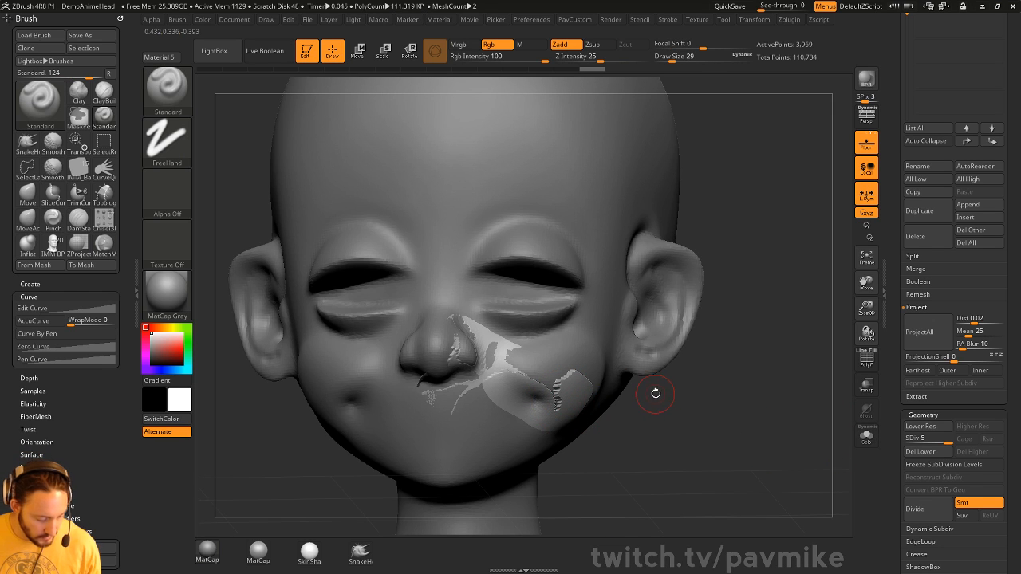
pyautogui.press('b')
pyautogui.press('z')
pyautogui.press('p')
pyautogui.moveTo(656, 393); pyautogui.dragTo(538, 375)
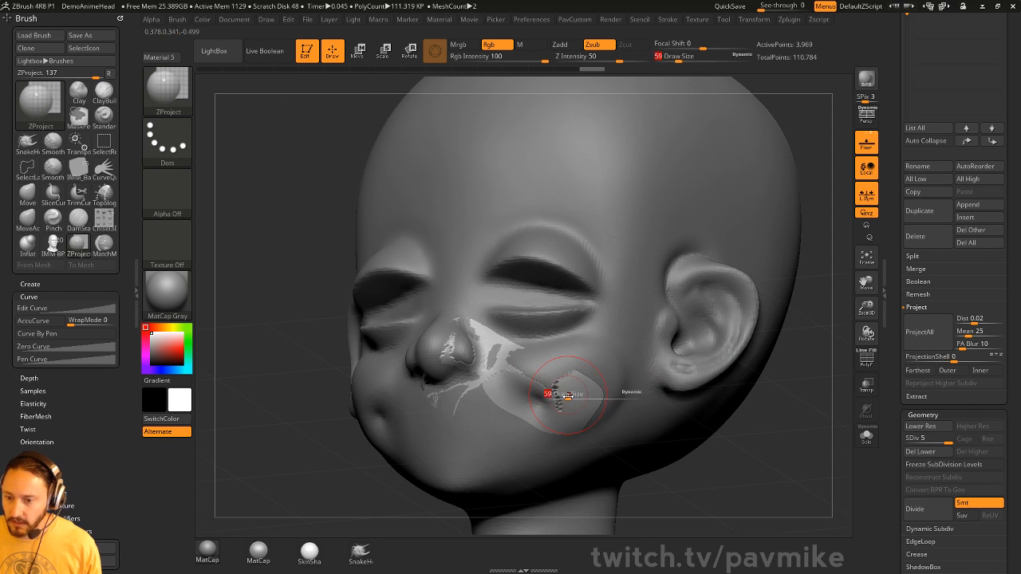
pyautogui.press('shift')
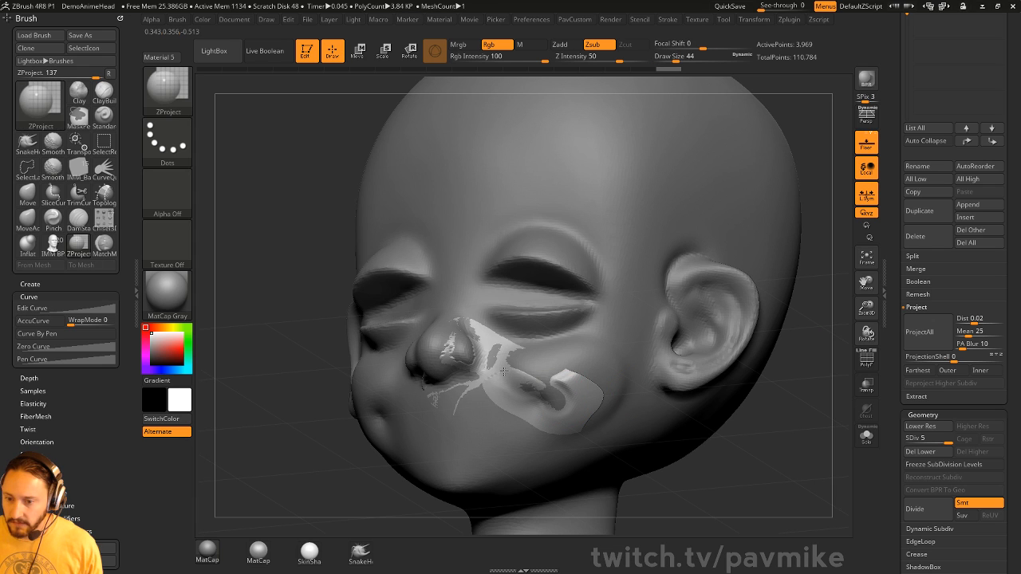
pyautogui.moveTo(570, 376)
pyautogui.mouseDown()
pyautogui.moveTo(580, 411)
pyautogui.moveTo(524, 384)
pyautogui.moveTo(513, 399)
pyautogui.mouseUp()
pyautogui.moveTo(523, 406); pyautogui.dragTo(662, 422, button='right')
pyautogui.moveTo(500, 355); pyautogui.dragTo(493, 380)
# Refine the patch beside the nose and over the cheek with ZProject strokes from several view angles, and check it in isolation.
pyautogui.moveTo(600, 399); pyautogui.dragTo(462, 343, button='right')
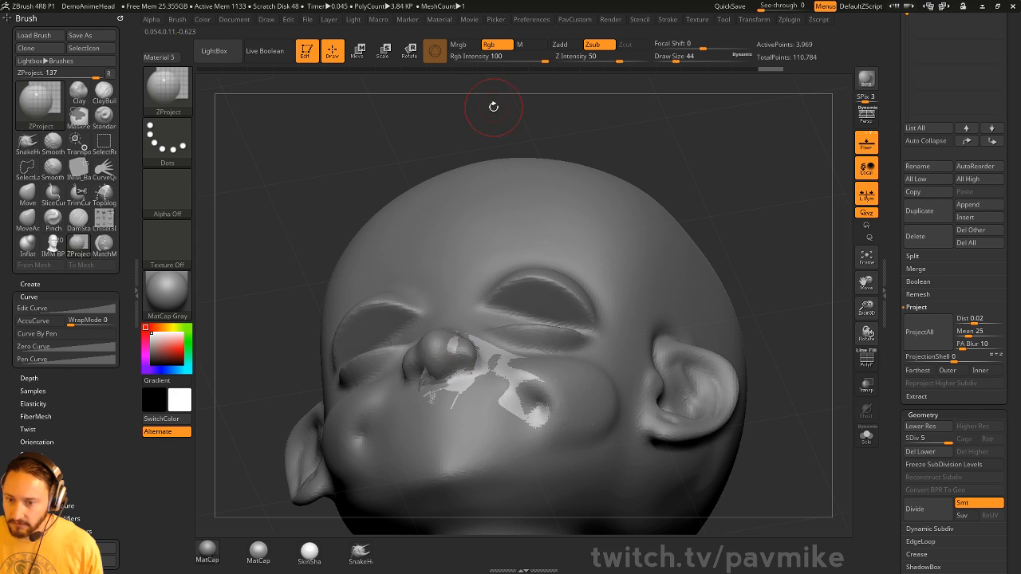
pyautogui.moveTo(494, 106)
pyautogui.mouseDown()
pyautogui.moveTo(459, 353)
pyautogui.moveTo(499, 346)
pyautogui.mouseUp()
pyautogui.moveTo(536, 411); pyautogui.dragTo(523, 360, button='right')
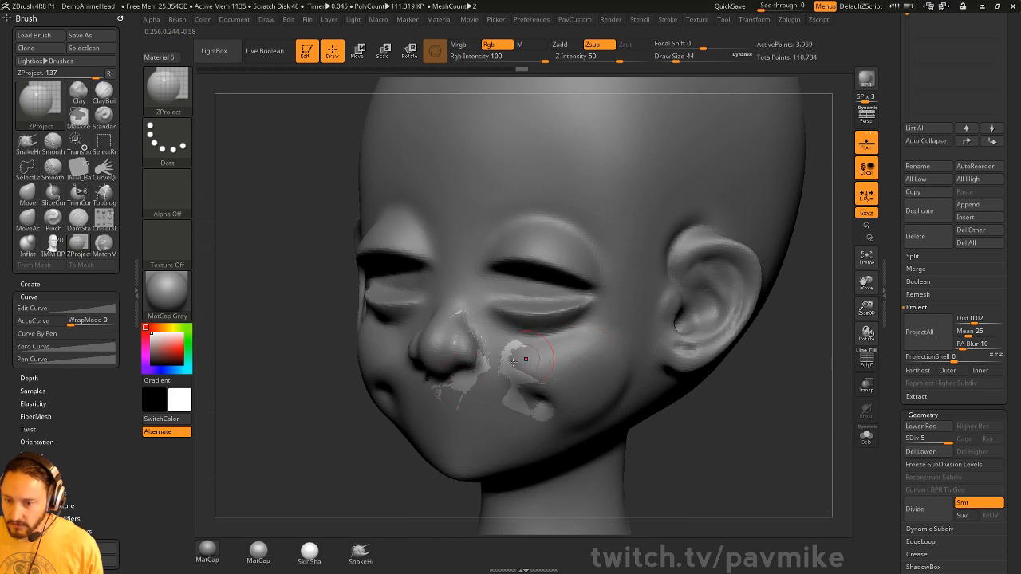
pyautogui.moveTo(457, 375); pyautogui.dragTo(495, 404, button='right')
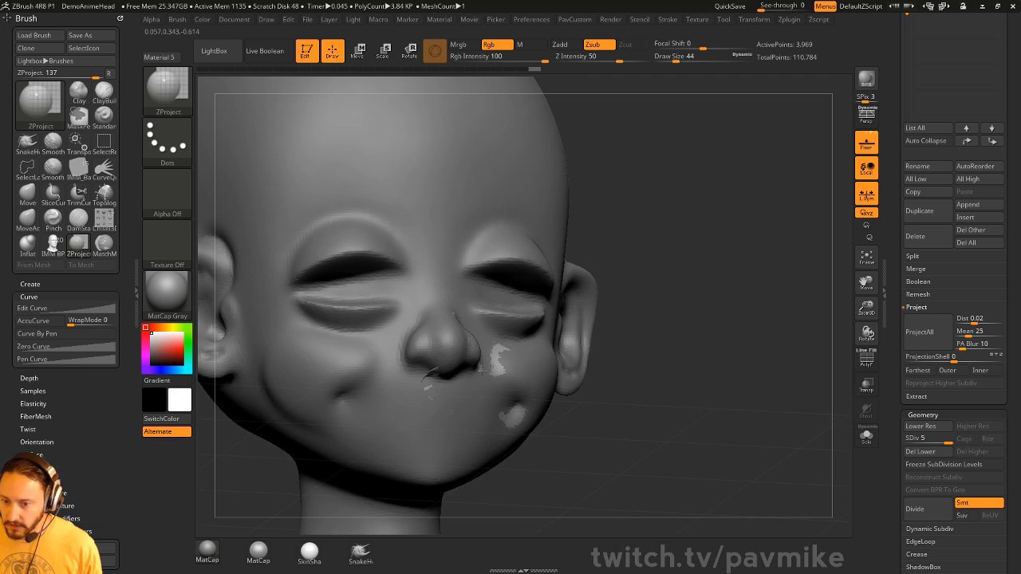
pyautogui.moveTo(482, 371); pyautogui.dragTo(507, 389)
pyautogui.moveTo(550, 399); pyautogui.dragTo(479, 382, button='right')
pyautogui.moveTo(494, 382)
pyautogui.mouseDown()
pyautogui.moveTo(463, 391)
pyautogui.moveTo(533, 419)
pyautogui.mouseUp()
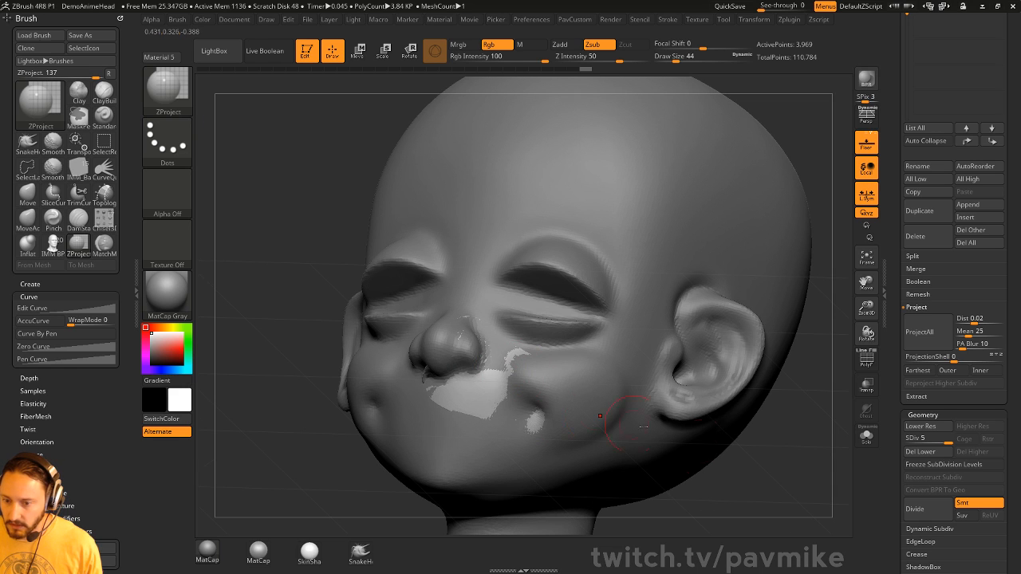
pyautogui.moveTo(750, 501); pyautogui.dragTo(786, 488, button='right')
pyautogui.click(866, 435)
pyautogui.moveTo(734, 376)
pyautogui.mouseDown(button='right')
pyautogui.moveTo(674, 371)
pyautogui.moveTo(773, 383)
pyautogui.moveTo(738, 390)
pyautogui.mouseUp(button='right')
pyautogui.click(866, 435)
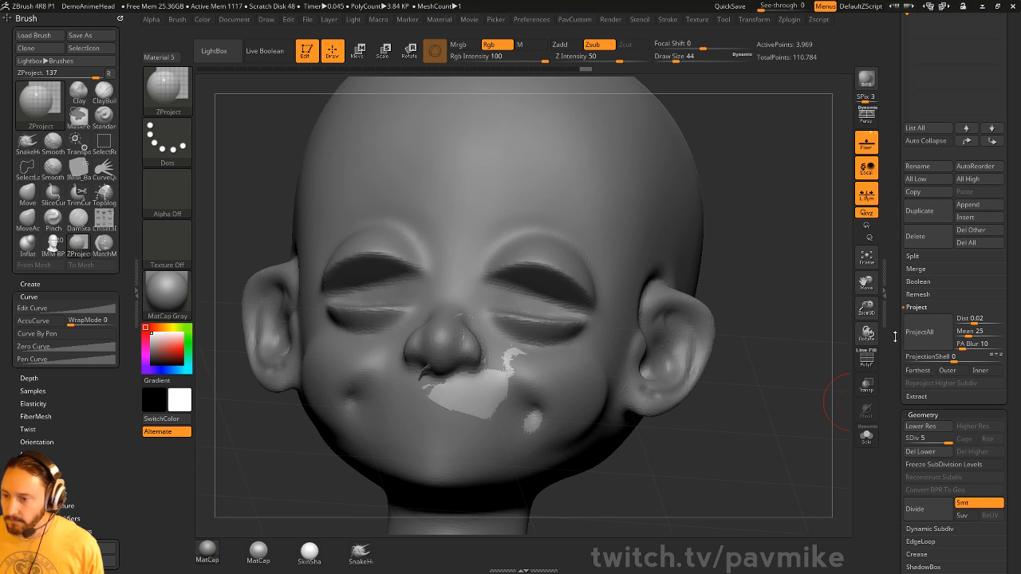
# Make the Head2 subtool active and insert a Ring primitive from the IMM_Base_Primitives brush beside the upper side of the head.
pyautogui.moveTo(895, 336); pyautogui.dragTo(877, 557)
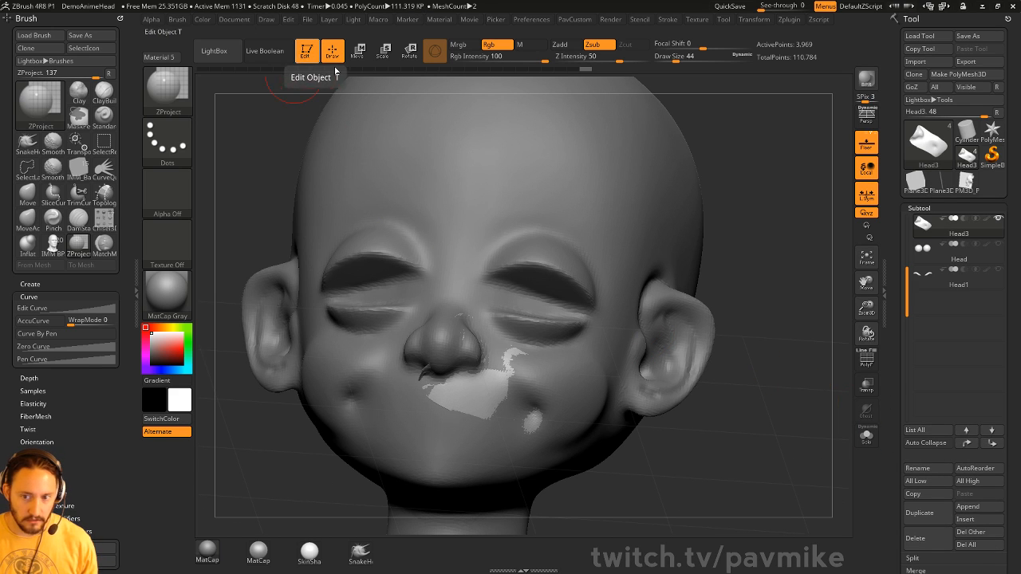
pyautogui.moveTo(736, 177)
pyautogui.mouseDown(button='right')
pyautogui.moveTo(730, 171)
pyautogui.moveTo(629, 216)
pyautogui.moveTo(702, 165)
pyautogui.moveTo(509, 298)
pyautogui.mouseUp(button='right')
pyautogui.press('b')
pyautogui.press('s')
pyautogui.press('t')
pyautogui.moveTo(735, 236); pyautogui.dragTo(702, 216)
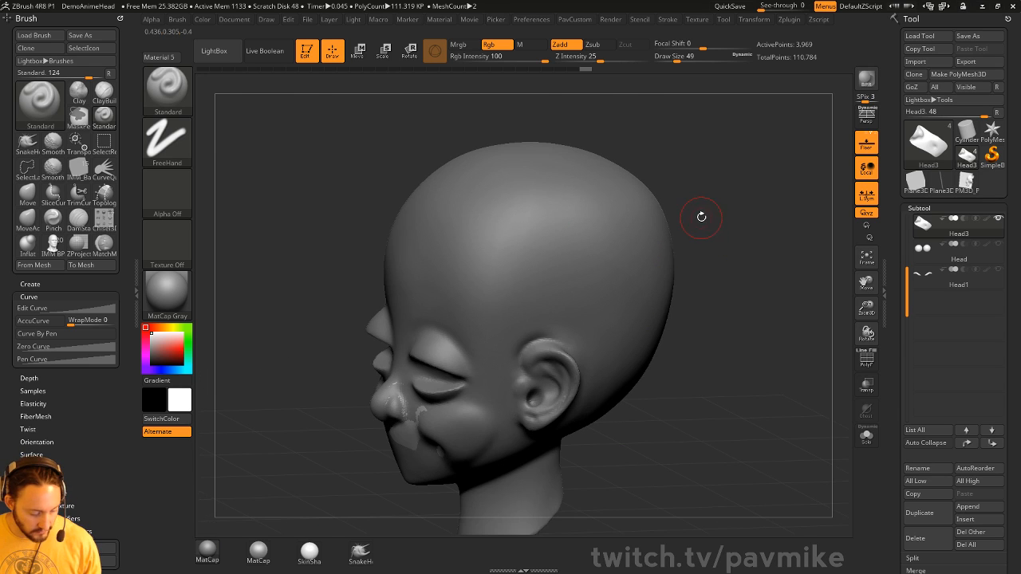
pyautogui.press('b')
pyautogui.press('i')
pyautogui.press('p')
pyautogui.press('m')
pyautogui.click(732, 291)
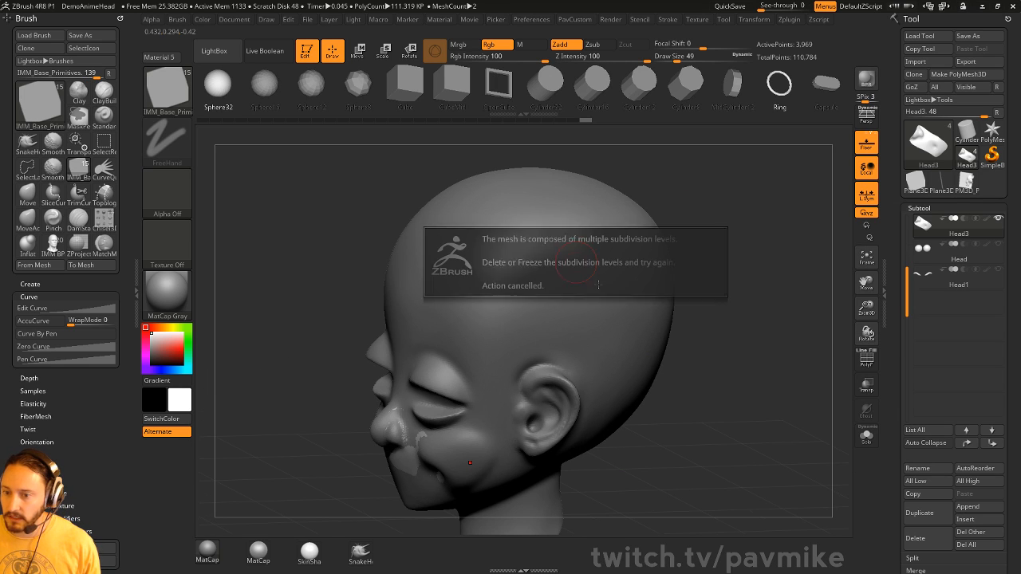
pyautogui.keyDown('alt'); pyautogui.click(632, 297); pyautogui.keyUp('alt')
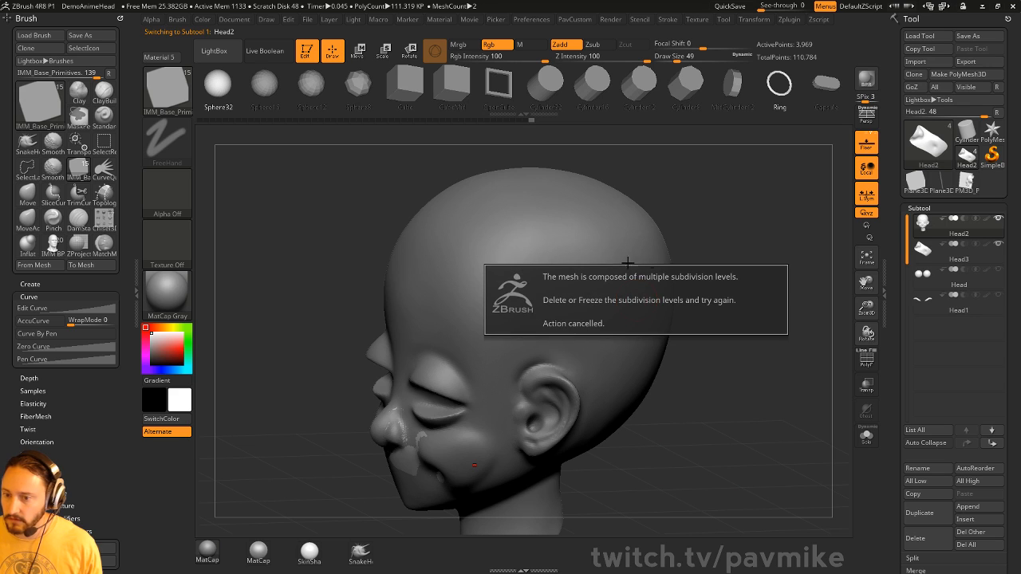
pyautogui.moveTo(568, 256); pyautogui.dragTo(794, 260)
# Separate the ring from the head with Split Masked Points and subdivide the ring twice.
pyautogui.press('space')
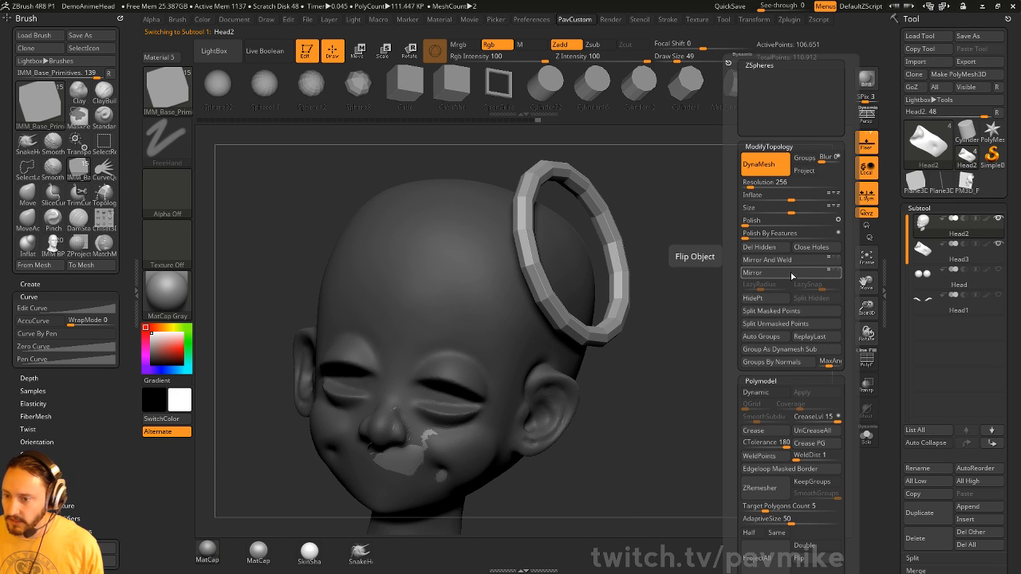
pyautogui.click(778, 313)
pyautogui.moveTo(636, 348)
pyautogui.mouseDown()
pyautogui.moveTo(724, 300)
pyautogui.moveTo(806, 289)
pyautogui.moveTo(773, 234)
pyautogui.mouseUp()
pyautogui.press('ctrl')
pyautogui.hotkey('ctrl', 'd')
pyautogui.hotkey('ctrl', 'd')
# Try a MatchMaker stroke on the ring at Z Intensity 16, and undo it.
pyautogui.press('b')
pyautogui.press('m')
pyautogui.press('m')
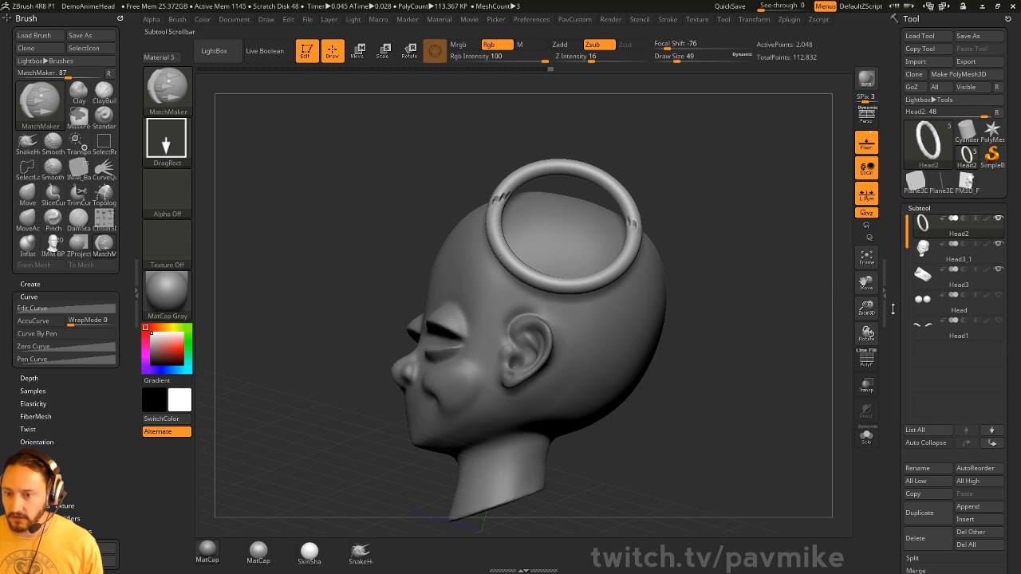
pyautogui.hotkey('ctrl', 'z')
# Set MatchMaker's Z Intensity to 100 and test strokes on the ring, checking the ring from the side and front of the head.
pyautogui.click(624, 59)
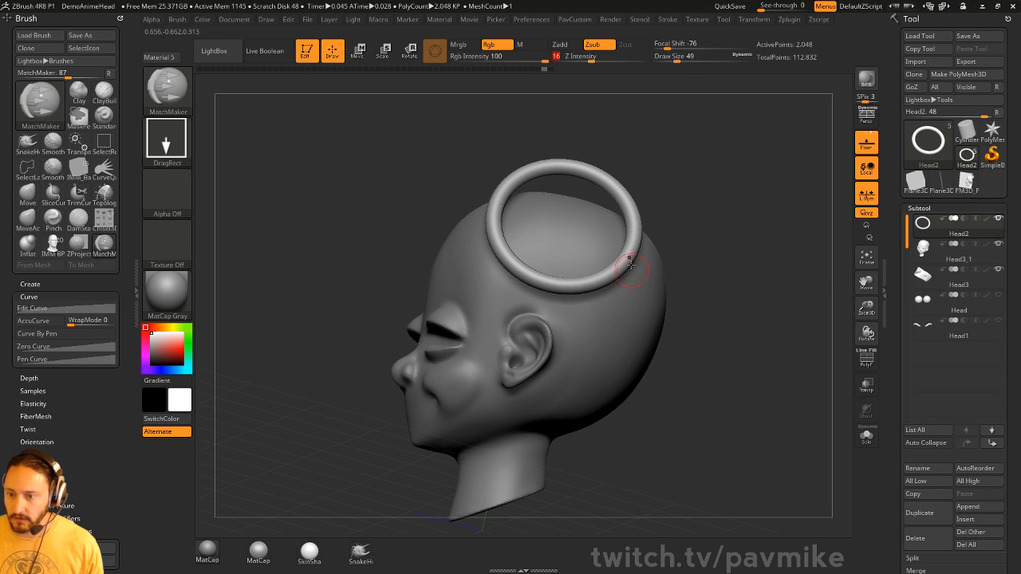
pyautogui.write('100')
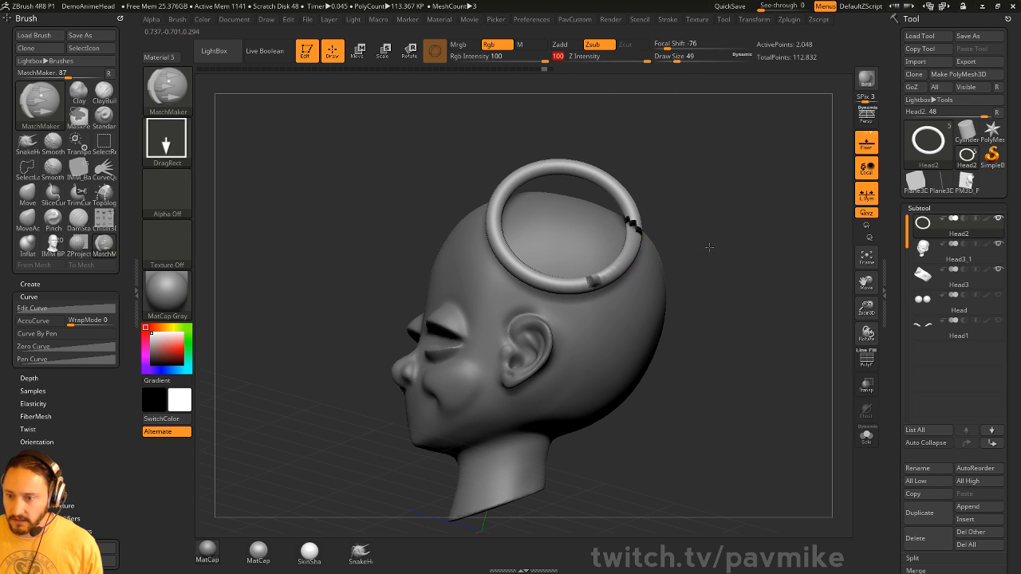
pyautogui.press('Return')
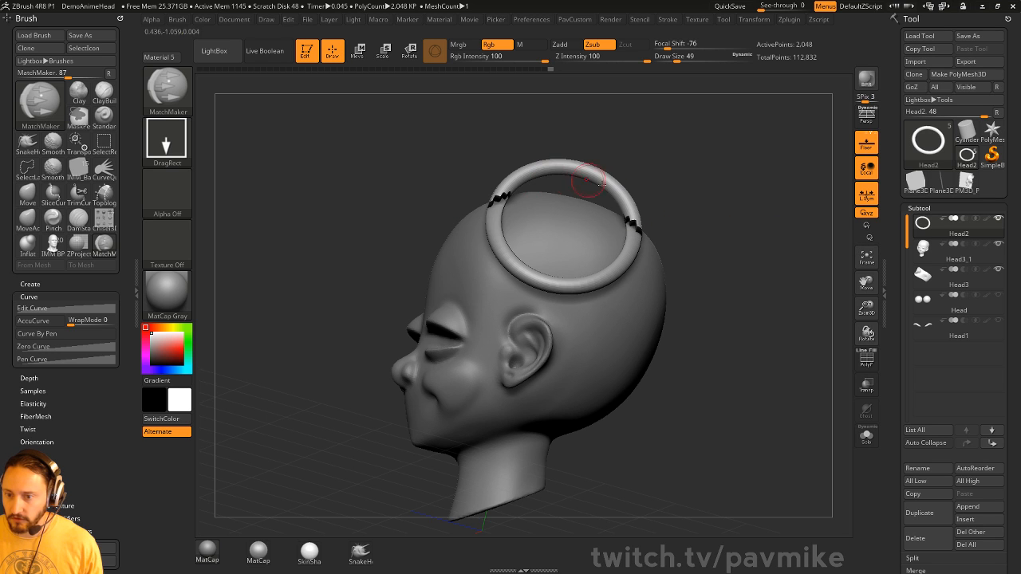
pyautogui.moveTo(701, 177); pyautogui.dragTo(747, 194)
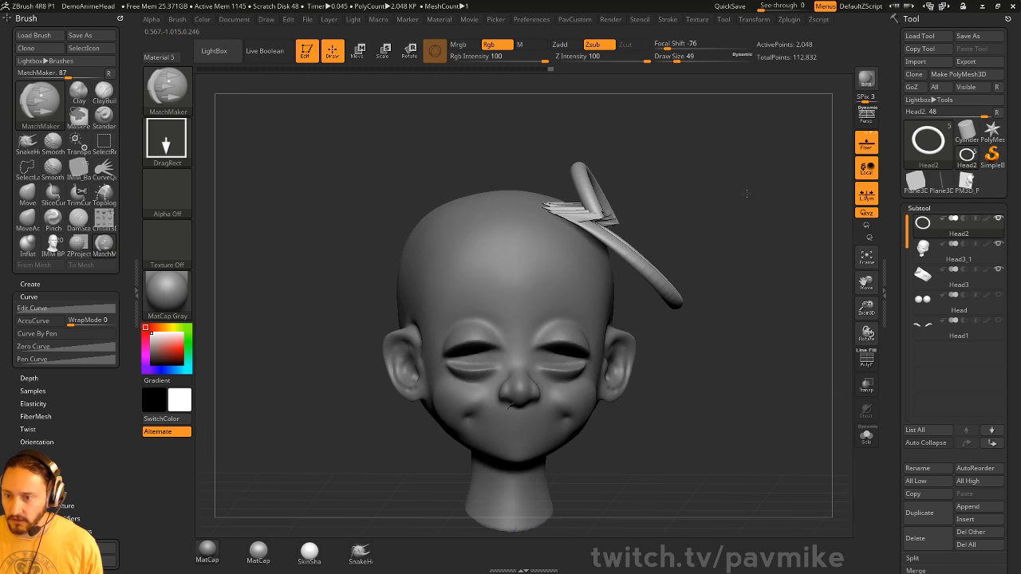
pyautogui.moveTo(700, 306); pyautogui.dragTo(758, 209)
pyautogui.click(635, 237)
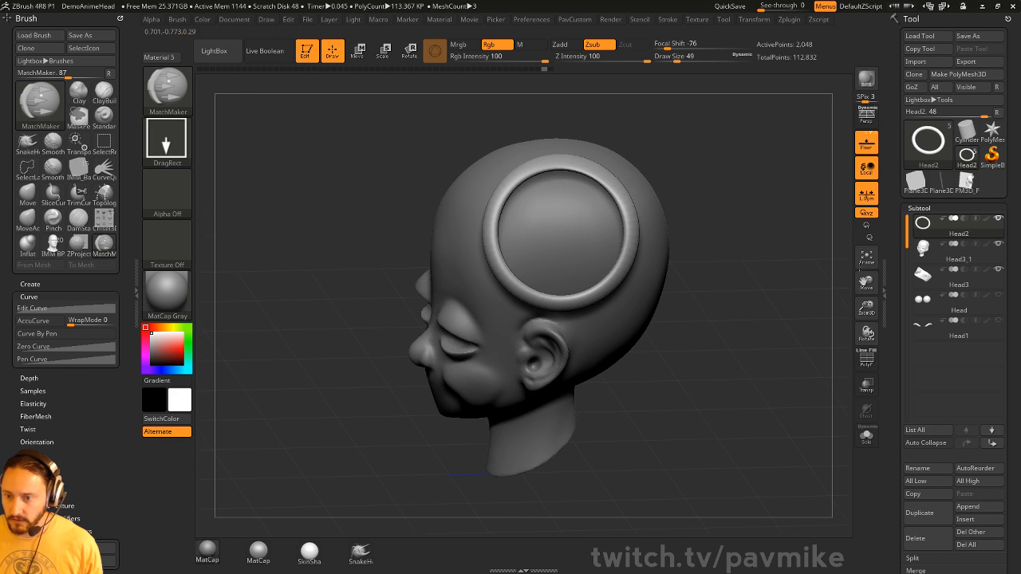
pyautogui.moveTo(778, 263)
pyautogui.mouseDown()
pyautogui.moveTo(785, 245)
pyautogui.moveTo(651, 242)
pyautogui.moveTo(765, 236)
pyautogui.moveTo(714, 291)
pyautogui.moveTo(771, 276)
pyautogui.moveTo(769, 202)
pyautogui.moveTo(759, 221)
pyautogui.moveTo(751, 203)
pyautogui.mouseUp()
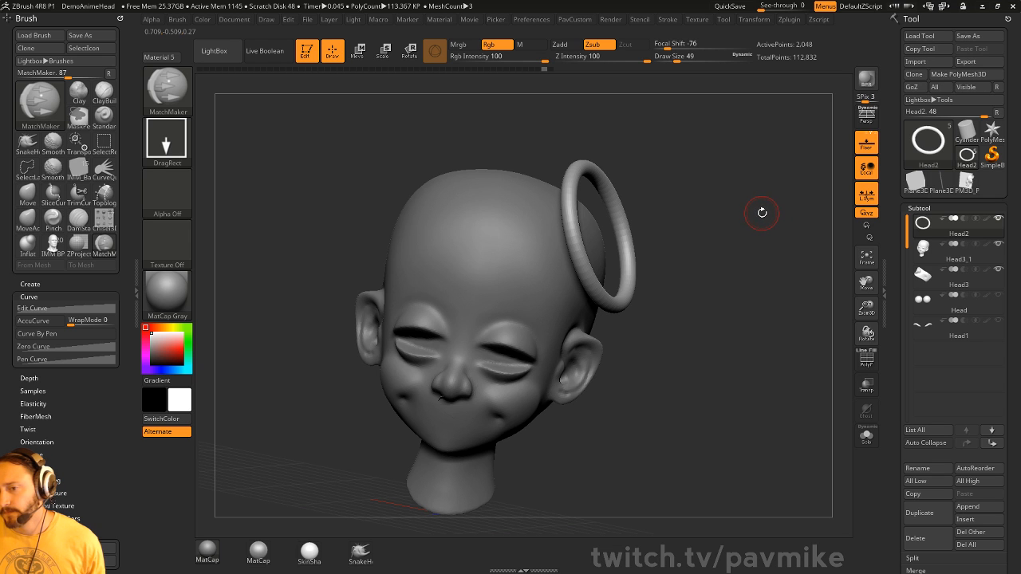
# Try projecting the ring onto the side of the head with ZProject strokes at draw size 182, and undo the strokes.
pyautogui.moveTo(769, 196)
pyautogui.mouseDown()
pyautogui.moveTo(694, 252)
pyautogui.moveTo(551, 275)
pyautogui.moveTo(700, 237)
pyautogui.moveTo(580, 297)
pyautogui.moveTo(536, 214)
pyautogui.mouseUp()
pyautogui.press('b')
pyautogui.press('z')
pyautogui.press('p')
pyautogui.moveTo(641, 184); pyautogui.dragTo(671, 251)
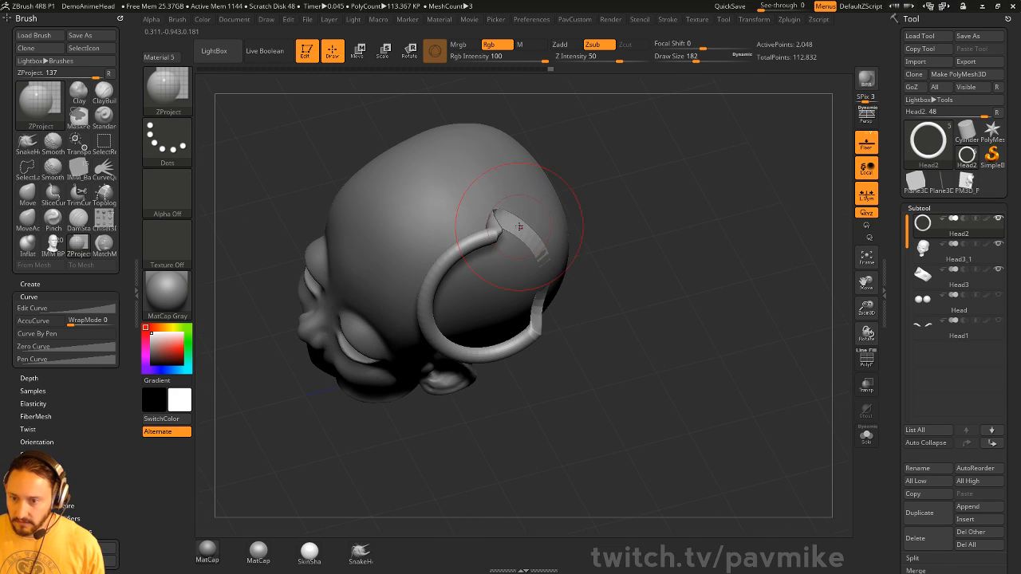
pyautogui.moveTo(498, 231)
pyautogui.mouseDown()
pyautogui.moveTo(463, 244)
pyautogui.moveTo(434, 279)
pyautogui.moveTo(451, 347)
pyautogui.mouseUp()
pyautogui.moveTo(604, 308); pyautogui.dragTo(586, 224)
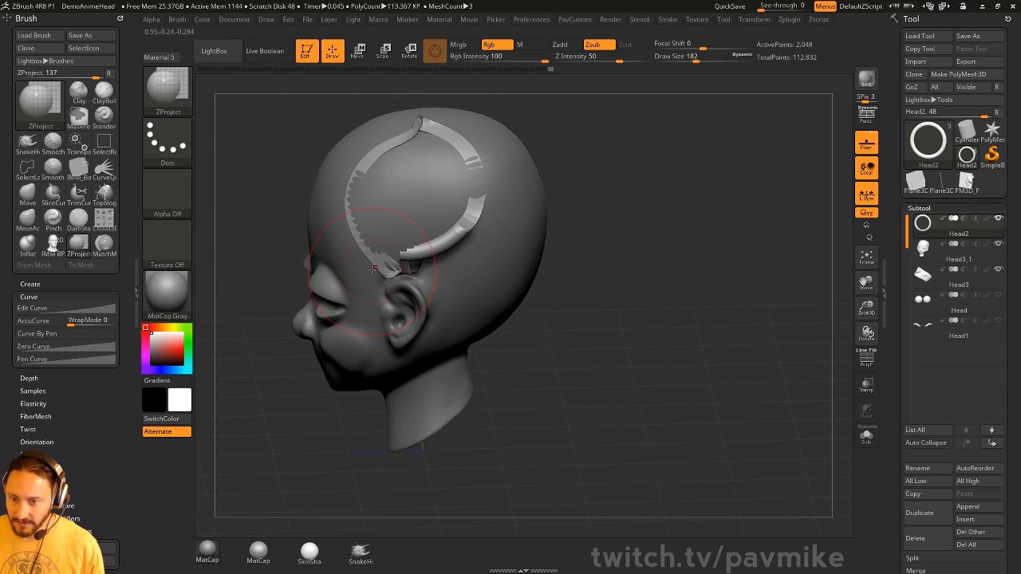
pyautogui.moveTo(372, 269)
pyautogui.mouseDown()
pyautogui.moveTo(435, 259)
pyautogui.moveTo(471, 223)
pyautogui.mouseUp()
pyautogui.moveTo(606, 255)
pyautogui.mouseDown()
pyautogui.moveTo(680, 222)
pyautogui.moveTo(660, 222)
pyautogui.moveTo(660, 199)
pyautogui.moveTo(651, 209)
pyautogui.mouseUp()
pyautogui.hotkey('ctrl', 'z')
pyautogui.hotkey('ctrl', 'z')
pyautogui.hotkey('ctrl', 'z')
# Try conforming the whole ring to the side of the head with a MatchMaker stroke, facing the ring straight on.
pyautogui.press('s')
pyautogui.press('b')
pyautogui.press('m')
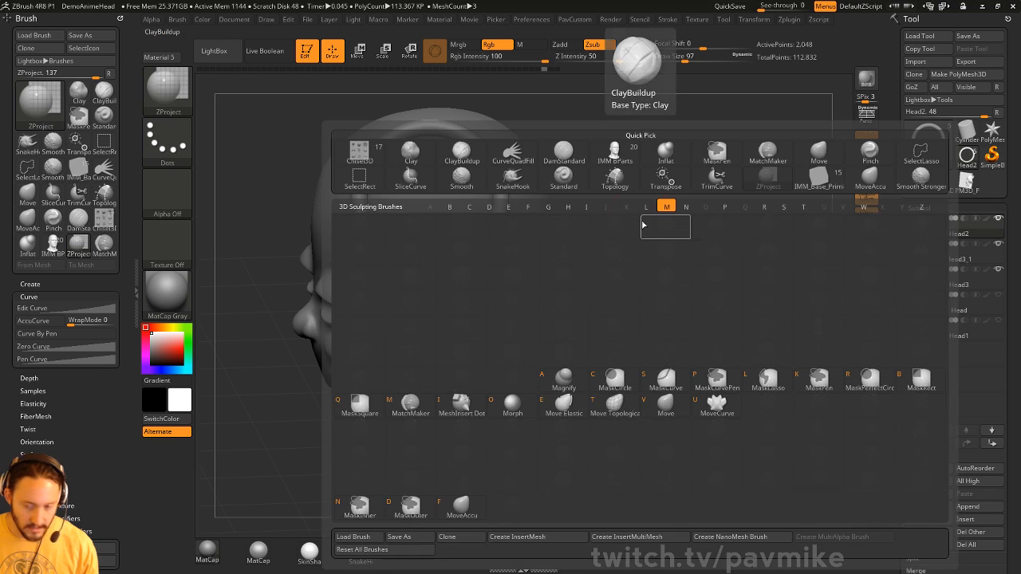
pyautogui.press('m')
pyautogui.moveTo(659, 160); pyautogui.dragTo(688, 185)
pyautogui.moveTo(679, 186); pyautogui.dragTo(675, 190)
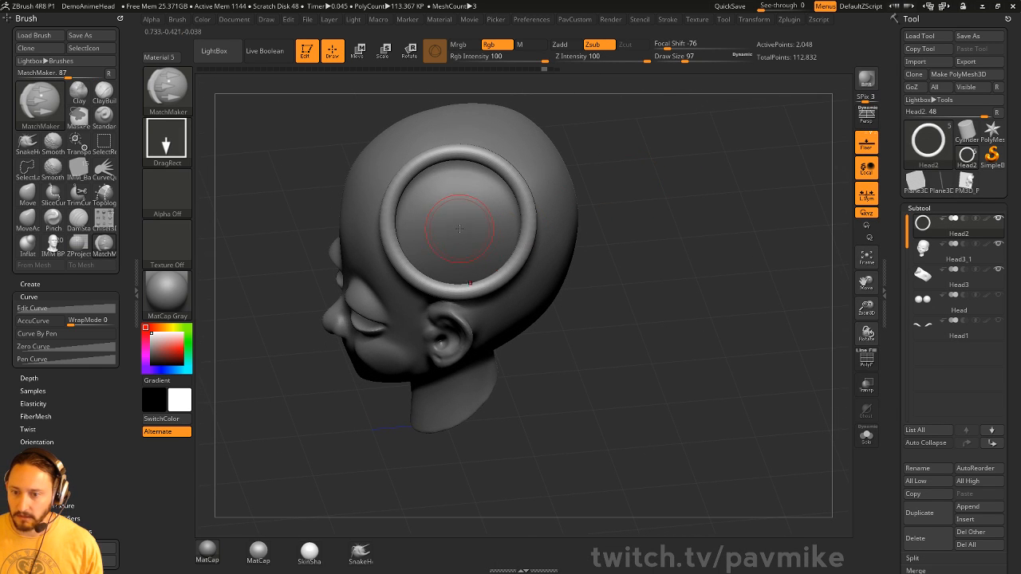
pyautogui.moveTo(461, 209); pyautogui.dragTo(470, 307)
# Try moving the conformed ring inward against the head, and undo the changes to the ring.
pyautogui.press('w')
pyautogui.moveTo(649, 250); pyautogui.dragTo(693, 237)
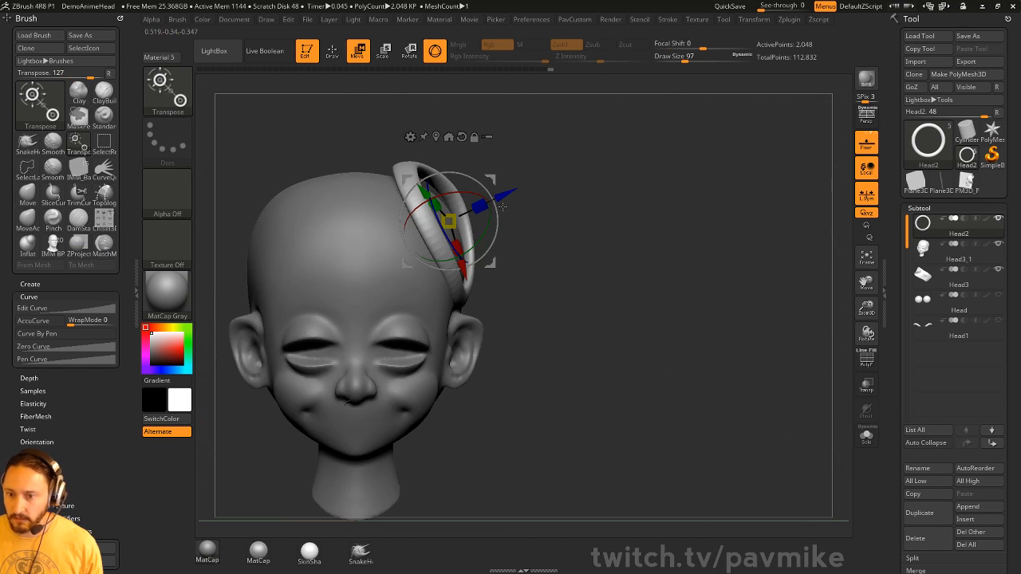
pyautogui.moveTo(505, 200); pyautogui.dragTo(488, 207)
pyautogui.press('q')
pyautogui.moveTo(760, 228)
pyautogui.mouseDown()
pyautogui.moveTo(721, 246)
pyautogui.moveTo(712, 238)
pyautogui.mouseUp()
pyautogui.hotkey('ctrl', 'z')
# Delete the ring subtool and accept the not-undoable notice until the next restart.
pyautogui.click(918, 540)
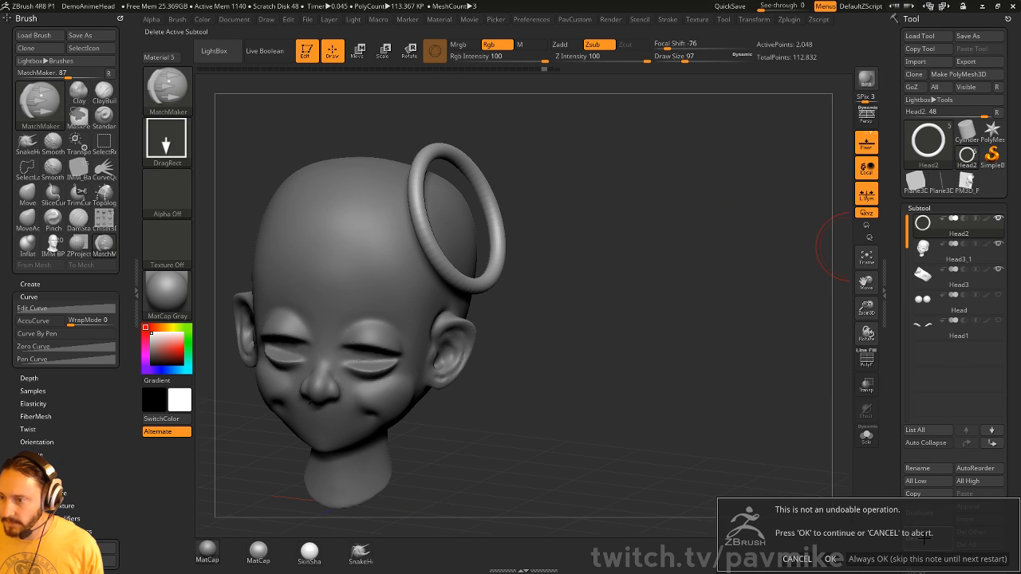
pyautogui.click(894, 557)
pyautogui.moveTo(669, 275)
pyautogui.mouseDown()
pyautogui.moveTo(696, 267)
pyautogui.moveTo(656, 270)
pyautogui.mouseUp()
# Switch to the Standard brush and set the draw size to 59.
pyautogui.press('b')
pyautogui.press('s')
pyautogui.press('t')
pyautogui.press('s')
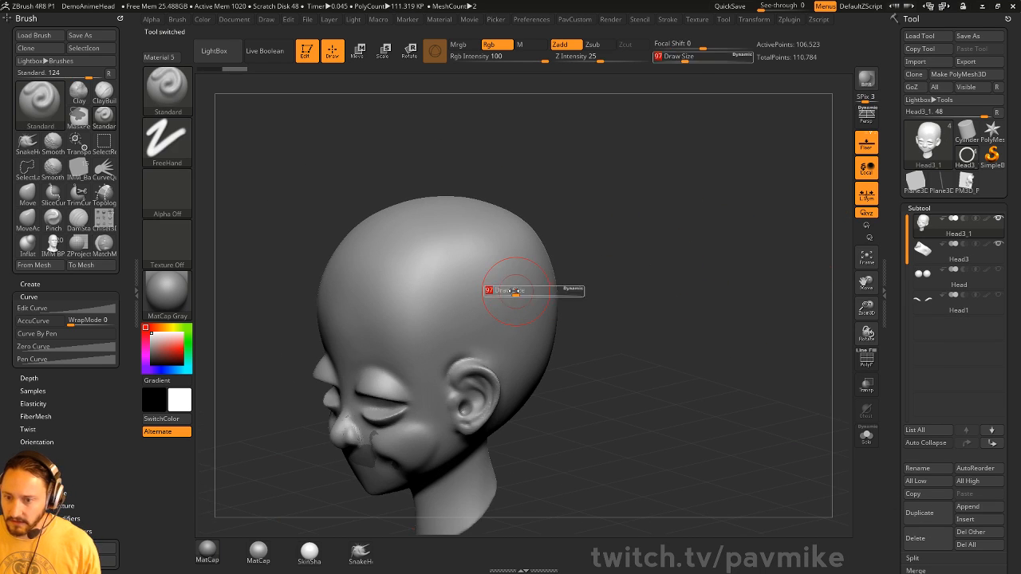
pyautogui.moveTo(514, 292); pyautogui.dragTo(508, 292)
pyautogui.moveTo(664, 253); pyautogui.dragTo(683, 262)
# Insert a Cylinder16 primitive on the upper side of the head, split it into its own subtool and make it active.
pyautogui.press('b')
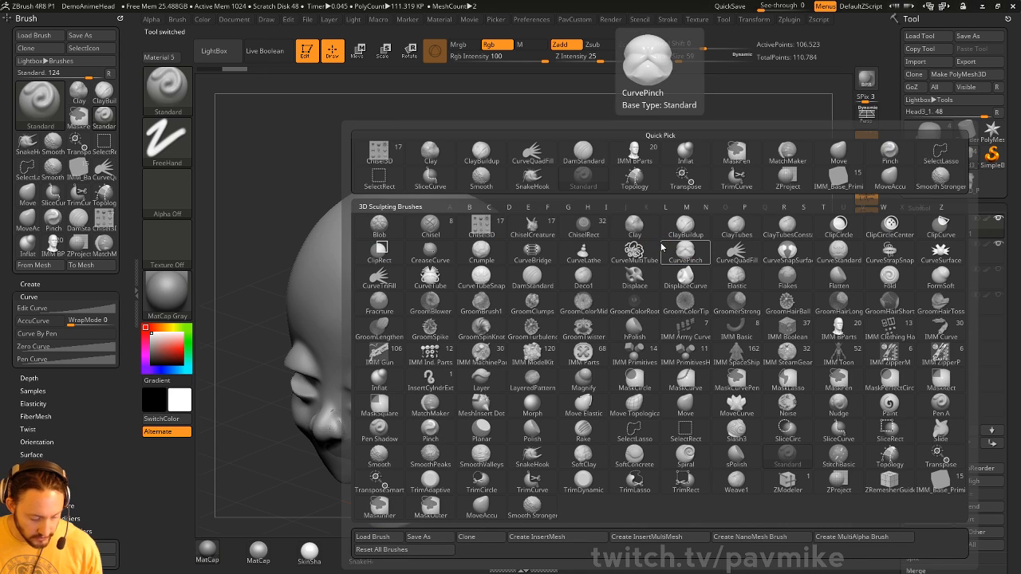
pyautogui.press('Escape')
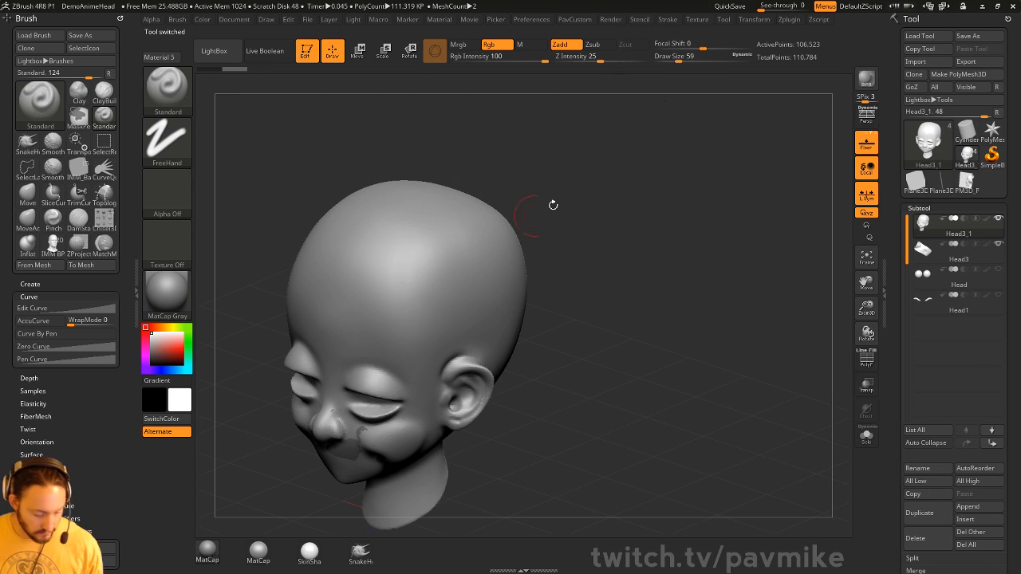
pyautogui.press('m')
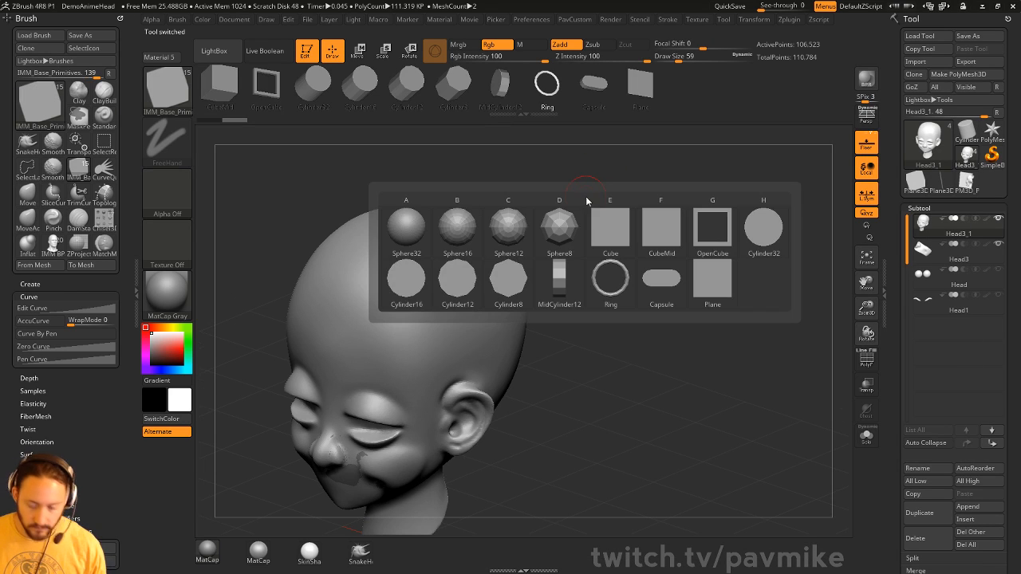
pyautogui.click(401, 296)
pyautogui.moveTo(462, 276); pyautogui.dragTo(713, 267)
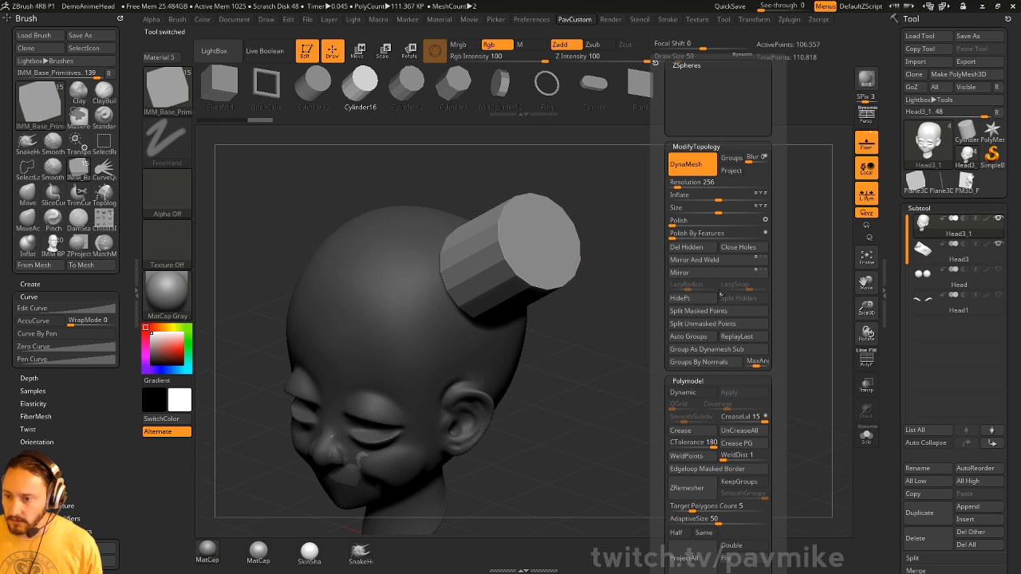
pyautogui.moveTo(619, 302); pyautogui.dragTo(663, 293)
pyautogui.keyDown('alt'); pyautogui.click(591, 237); pyautogui.keyUp('alt')
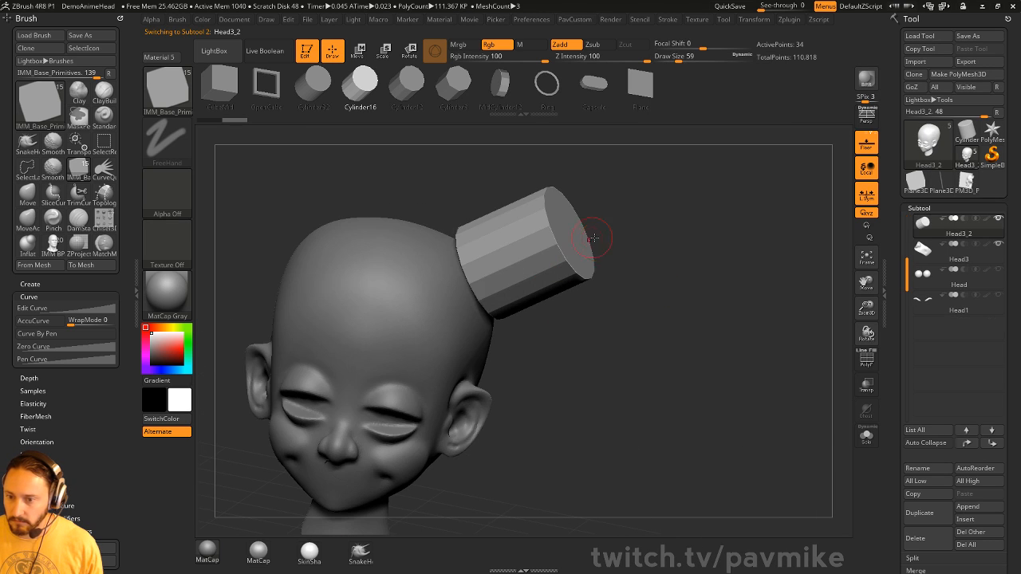
# Flatten the cylinder into a thin disc and place it just outside the side of the head.
pyautogui.press('w')
pyautogui.moveTo(511, 257)
pyautogui.mouseDown()
pyautogui.moveTo(444, 287)
pyautogui.moveTo(458, 280)
pyautogui.mouseUp()
pyautogui.press('q')
pyautogui.press('w')
pyautogui.moveTo(540, 248); pyautogui.dragTo(565, 236)
pyautogui.press('q')
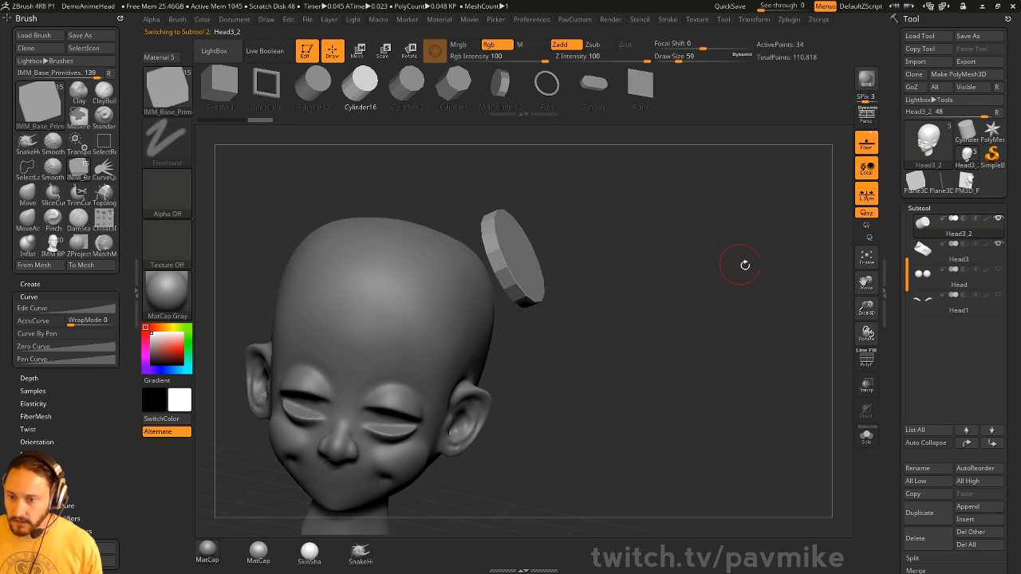
# Crease the disc at a tolerance of 63, apply dynamic subdivision to it and divide the mesh further.
pyautogui.moveTo(758, 268); pyautogui.dragTo(745, 282)
pyautogui.press('space')
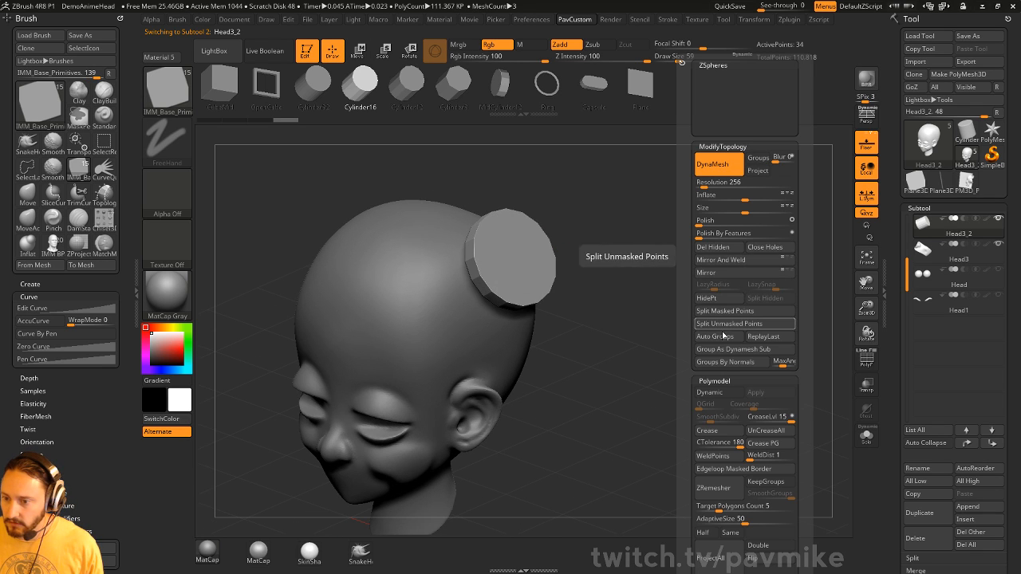
pyautogui.click(715, 441)
pyautogui.click(717, 393)
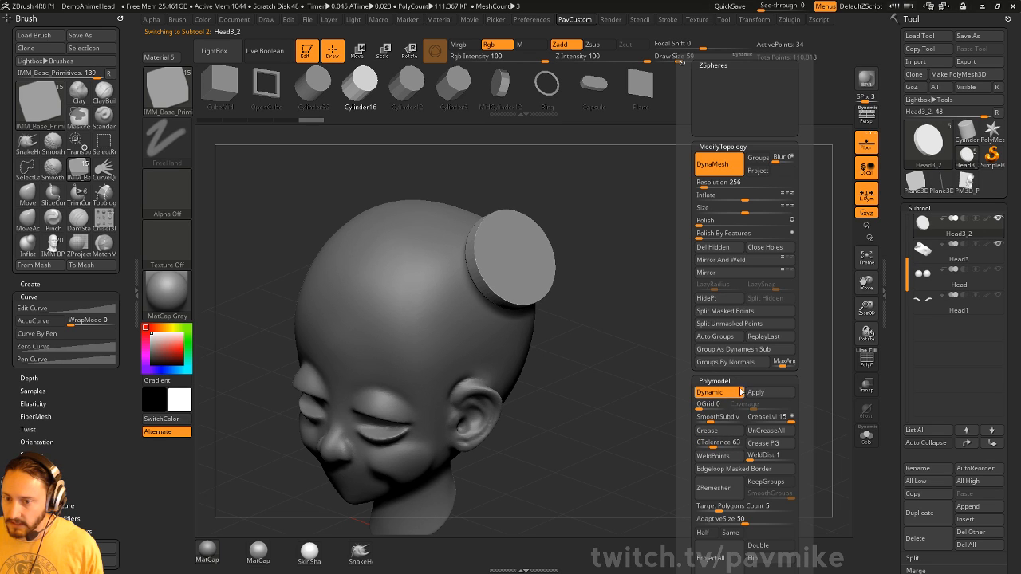
pyautogui.click(760, 392)
pyautogui.press('space')
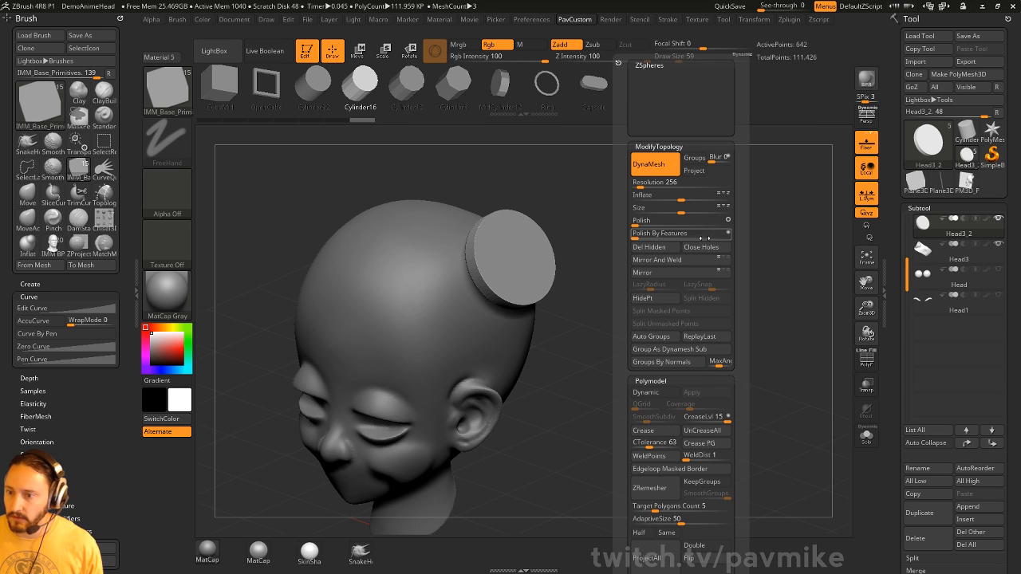
# Conform the disc to the side of the head with a MatchMaker stroke, facing the disc straight on.
pyautogui.moveTo(759, 296); pyautogui.dragTo(755, 208)
pyautogui.press('b')
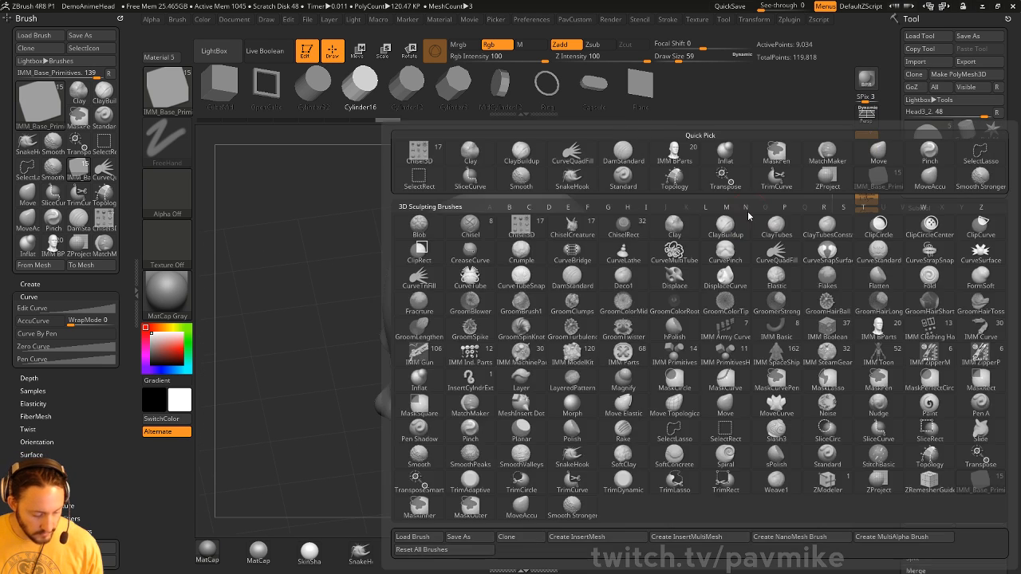
pyautogui.press('m')
pyautogui.press('m')
pyautogui.moveTo(515, 270); pyautogui.dragTo(878, 307)
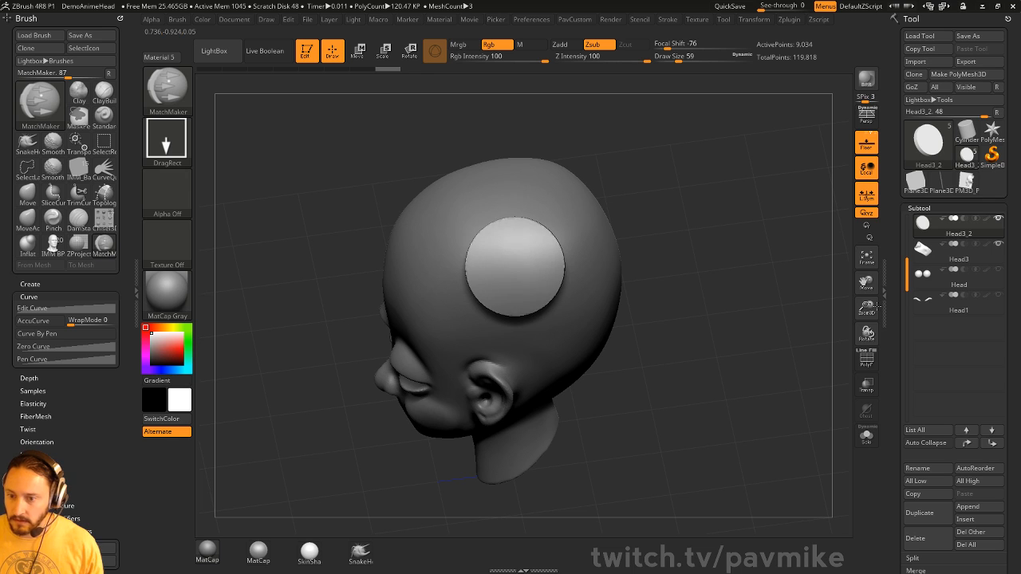
# Move the conformed disc inward against the side of the head, and delete the disc subtool.
pyautogui.moveTo(704, 245); pyautogui.dragTo(649, 235)
pyautogui.press('w')
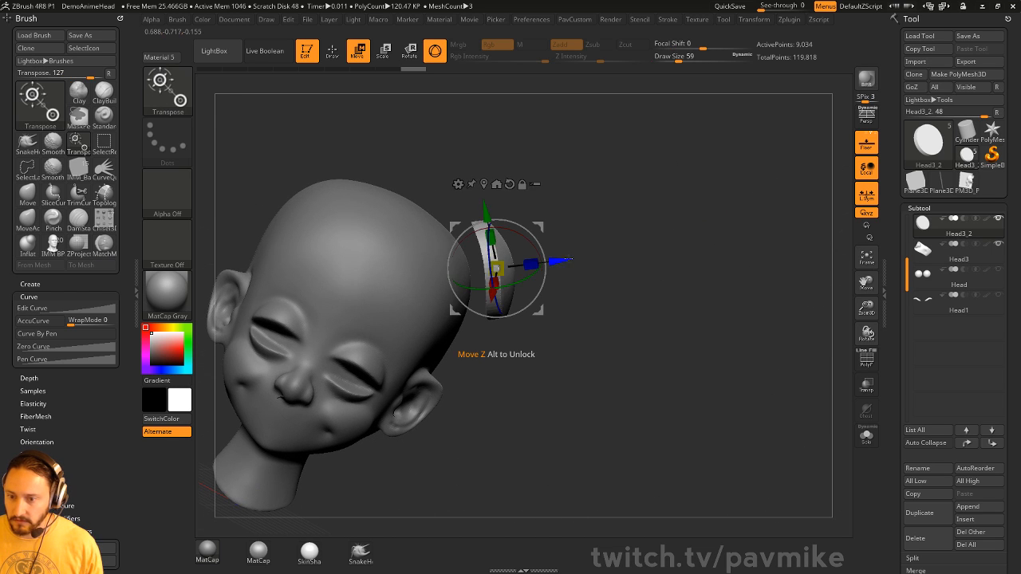
pyautogui.moveTo(570, 259); pyautogui.dragTo(539, 263)
pyautogui.press('q')
pyautogui.moveTo(723, 250)
pyautogui.mouseDown()
pyautogui.moveTo(645, 243)
pyautogui.moveTo(702, 263)
pyautogui.moveTo(726, 235)
pyautogui.mouseUp()
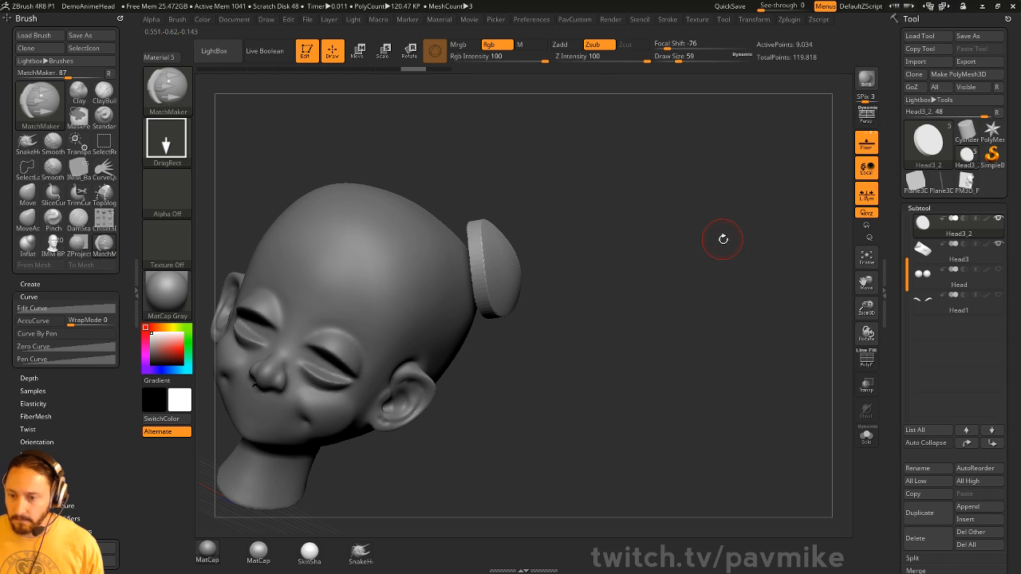
pyautogui.click(929, 538)
pyautogui.moveTo(737, 337); pyautogui.dragTo(683, 263)
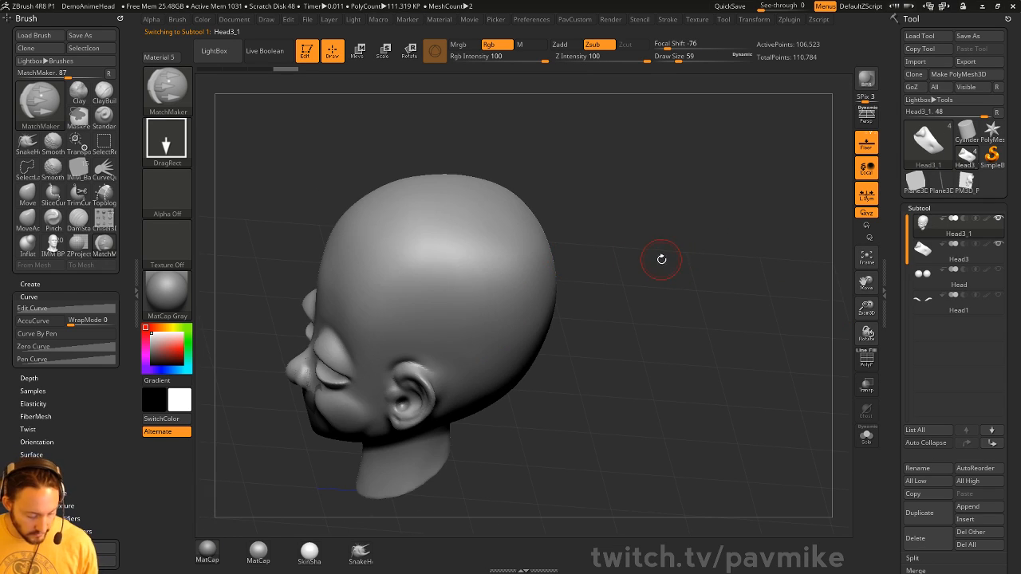
# Try inserting a Ring primitive on the side of the head with the IMM base primitives brush, and undo it.
pyautogui.press('i')
pyautogui.press('m')
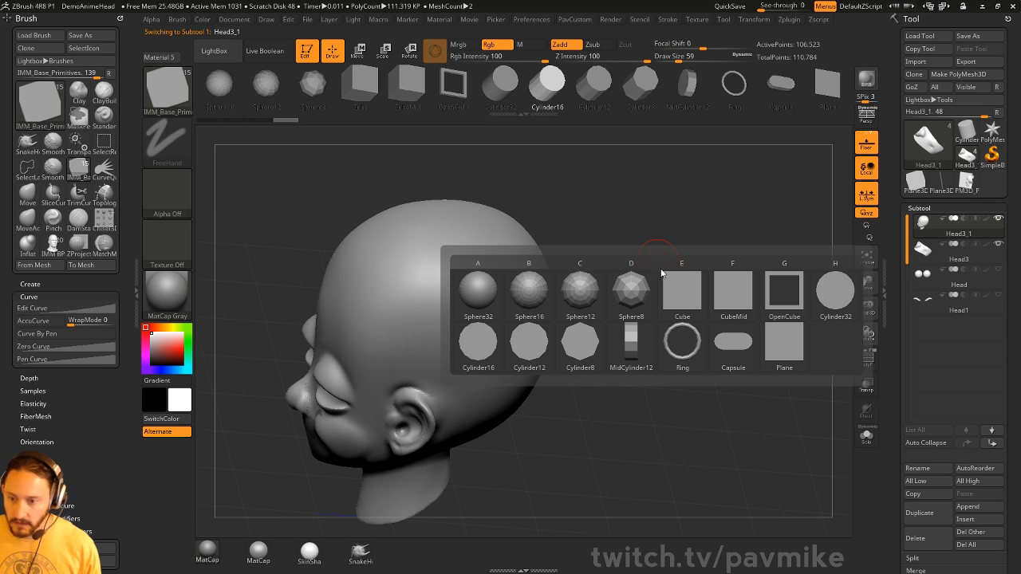
pyautogui.click(682, 343)
pyautogui.moveTo(469, 296); pyautogui.dragTo(509, 299)
pyautogui.moveTo(608, 285); pyautogui.dragTo(707, 257)
pyautogui.hotkey('ctrl', 'z')
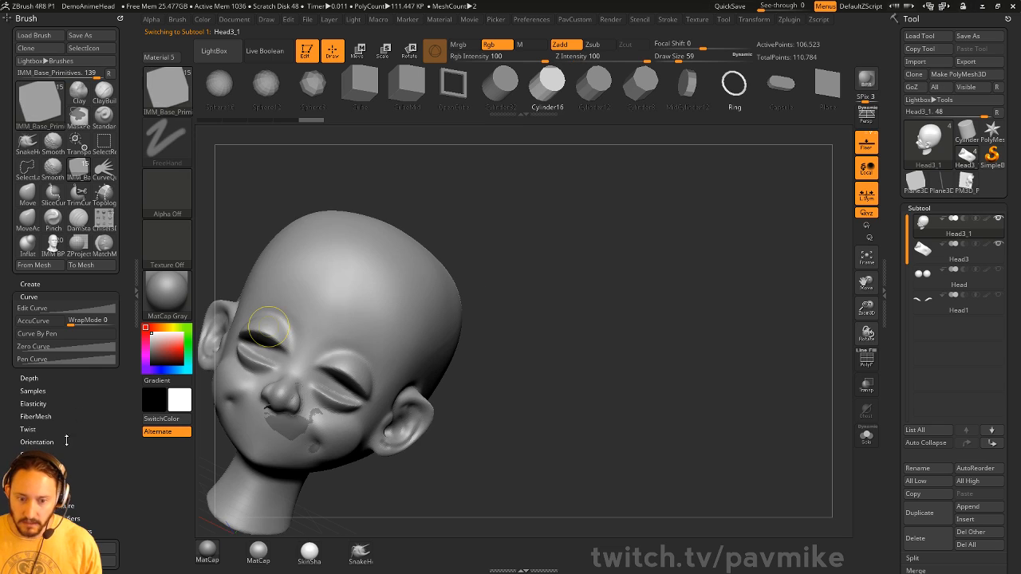
# Examine the insert brush's Modifiers settings, such as Smooth and Tilt Brush.
pyautogui.press('shift')
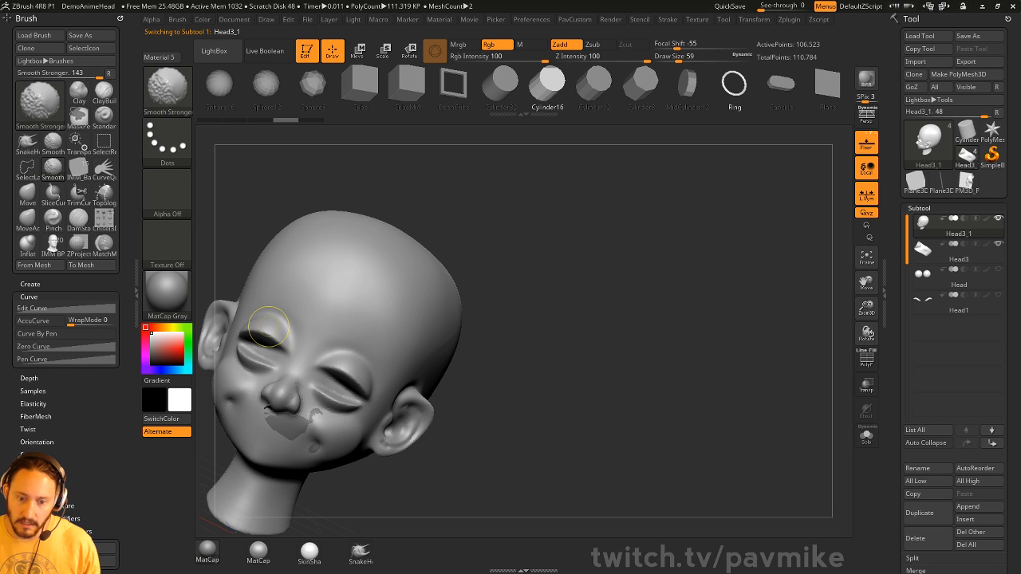
pyautogui.scroll(-3, 48, 408)
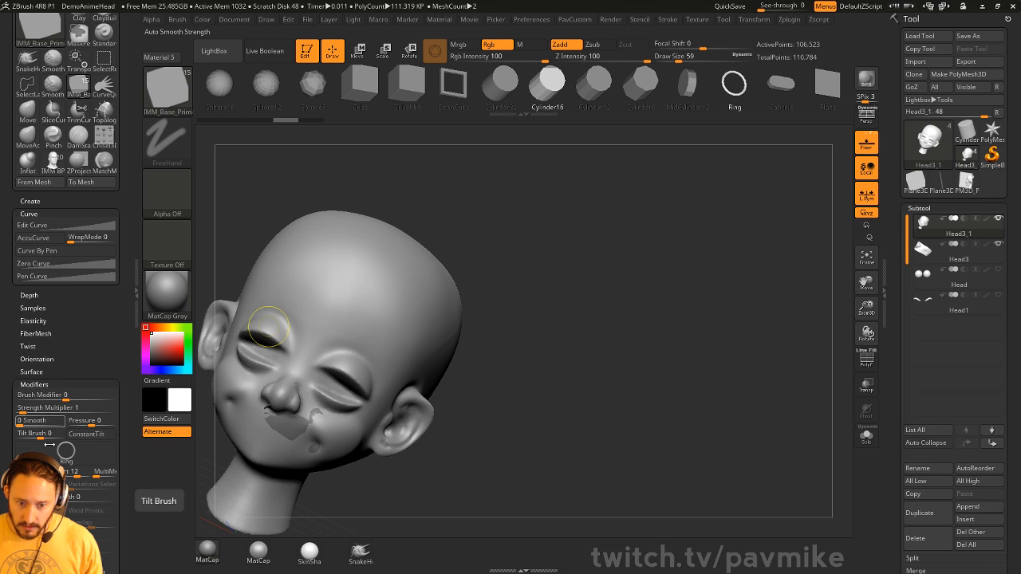
# Try inserting further rings at different spots on the head, and undo each one.
pyautogui.moveTo(571, 266); pyautogui.dragTo(537, 322)
pyautogui.hotkey('ctrl', 'z')
pyautogui.moveTo(541, 363); pyautogui.dragTo(552, 281)
pyautogui.moveTo(485, 279); pyautogui.dragTo(489, 279)
pyautogui.moveTo(554, 257)
pyautogui.mouseDown()
pyautogui.moveTo(603, 244)
pyautogui.moveTo(514, 241)
pyautogui.moveTo(604, 251)
pyautogui.moveTo(560, 252)
pyautogui.mouseUp()
pyautogui.hotkey('ctrl', 'z')
# Try inserting a large ring around the ear and a smaller one on the temple, undoing each.
pyautogui.moveTo(450, 364); pyautogui.dragTo(515, 373)
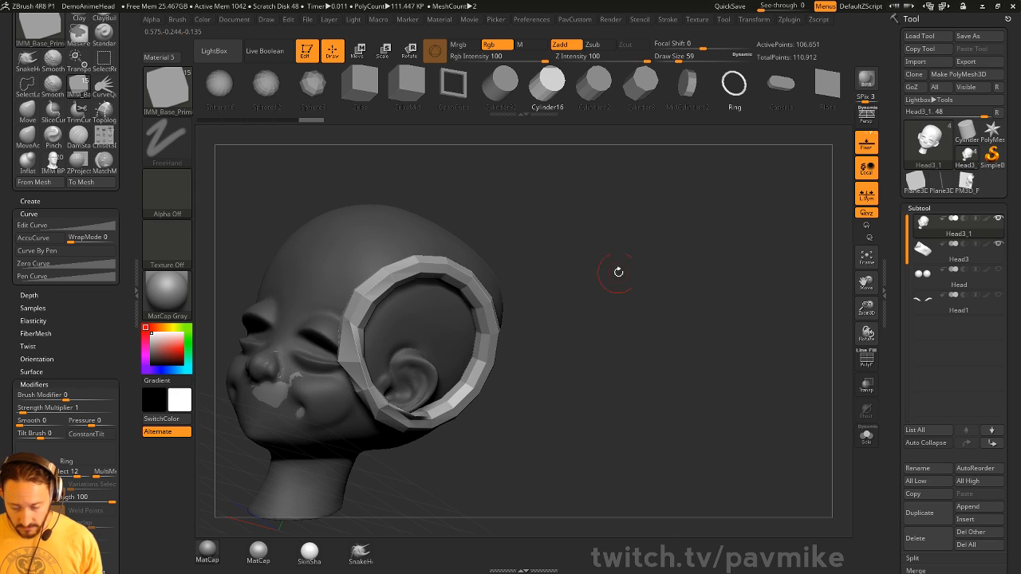
pyautogui.moveTo(618, 272); pyautogui.dragTo(613, 312)
pyautogui.hotkey('ctrl', 'z')
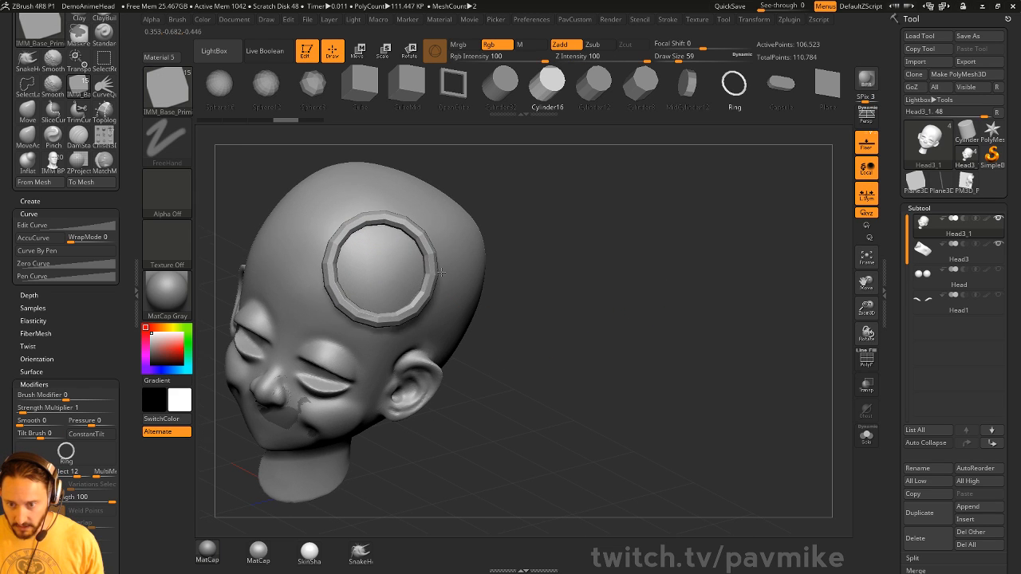
pyautogui.moveTo(441, 272); pyautogui.dragTo(446, 272)
pyautogui.moveTo(632, 244); pyautogui.dragTo(558, 227)
pyautogui.hotkey('ctrl', 'z')
# Try inserting several rings in a row across the side of the head, and undo them all.
pyautogui.moveTo(491, 279); pyautogui.dragTo(533, 277)
pyautogui.moveTo(608, 231)
pyautogui.mouseDown()
pyautogui.moveTo(625, 222)
pyautogui.moveTo(421, 273)
pyautogui.mouseUp()
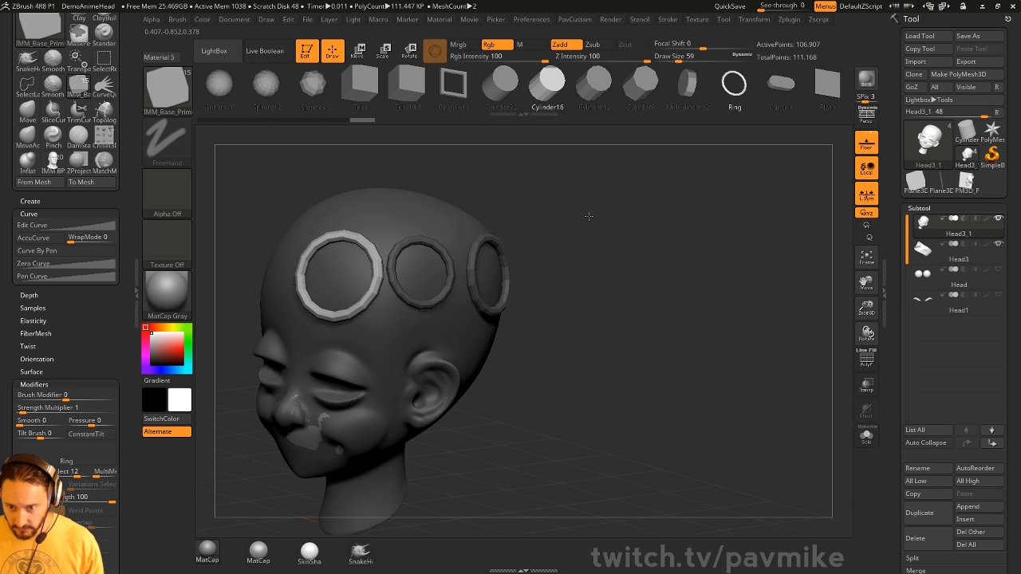
pyautogui.moveTo(588, 216); pyautogui.dragTo(449, 262)
pyautogui.moveTo(521, 197); pyautogui.dragTo(405, 230)
pyautogui.moveTo(699, 278)
pyautogui.mouseDown()
pyautogui.moveTo(642, 232)
pyautogui.moveTo(646, 217)
pyautogui.moveTo(624, 247)
pyautogui.mouseUp()
pyautogui.press('ctrl')
pyautogui.hotkey('ctrl', 'z')
pyautogui.hotkey('ctrl', 'z')
pyautogui.hotkey('ctrl', 'z')
pyautogui.hotkey('ctrl', 'z')
pyautogui.hotkey('ctrl', 'z')
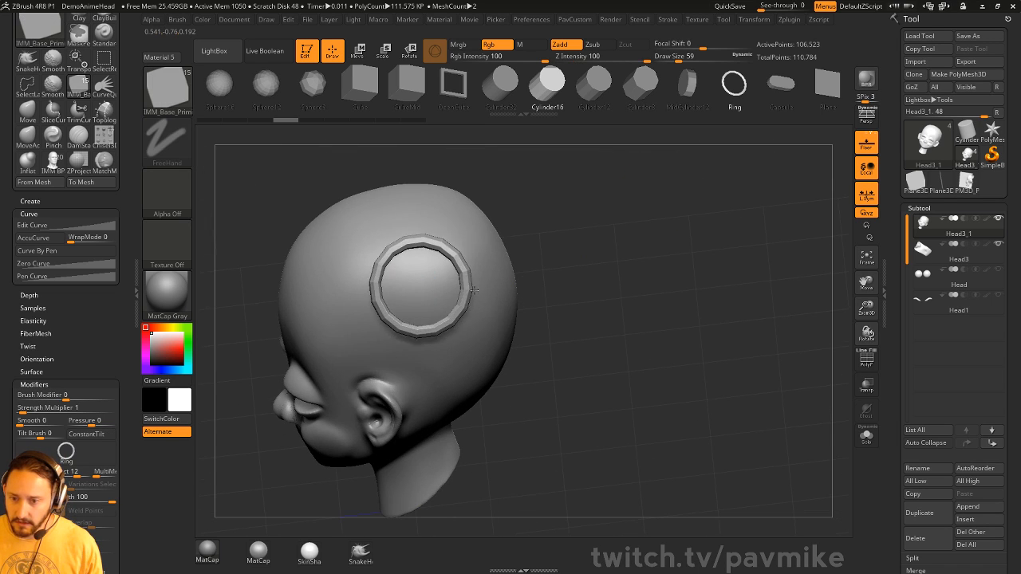
# Try inserting a single ring on the side of the head above the ear, and undo it.
pyautogui.moveTo(501, 294); pyautogui.dragTo(503, 294)
pyautogui.moveTo(624, 262)
pyautogui.mouseDown()
pyautogui.moveTo(672, 242)
pyautogui.moveTo(641, 231)
pyautogui.moveTo(541, 230)
pyautogui.moveTo(613, 249)
pyautogui.mouseUp()
pyautogui.hotkey('ctrl', 'z')
pyautogui.moveTo(644, 307); pyautogui.dragTo(813, 237)
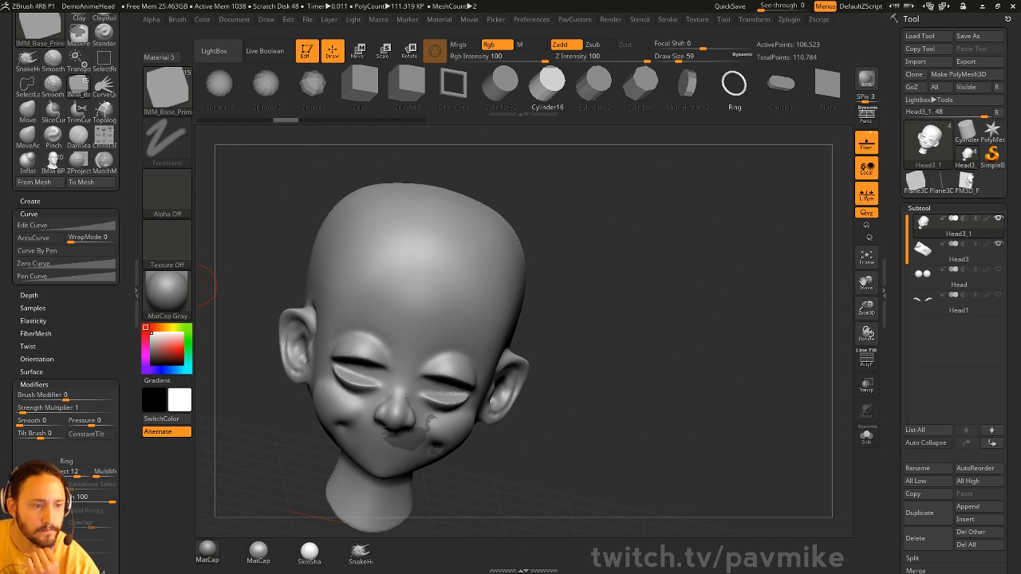